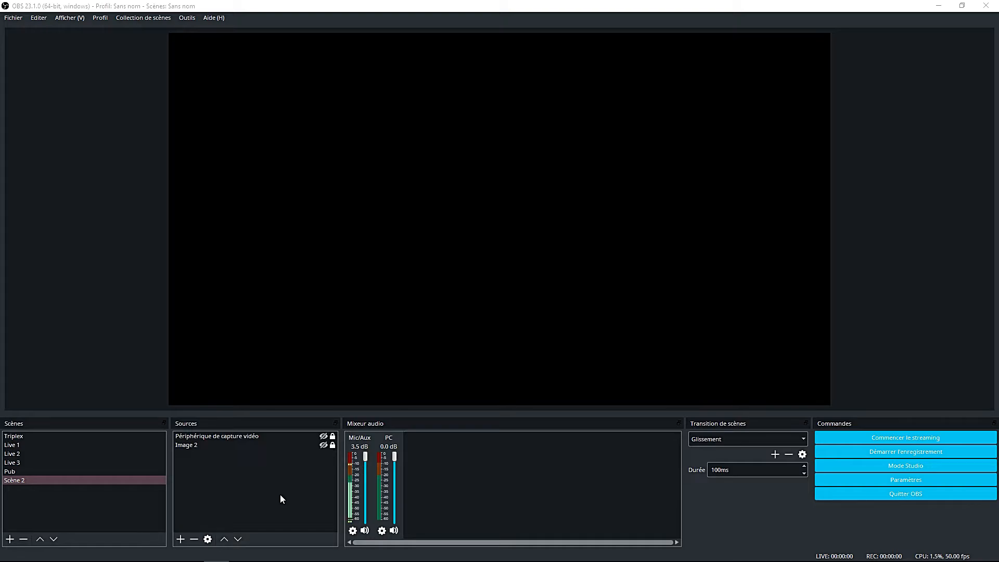
Show the Image 2 and Périphérique de capture vidéo sources of Scène 2 in the preview, and hide both again.
click(316, 445)
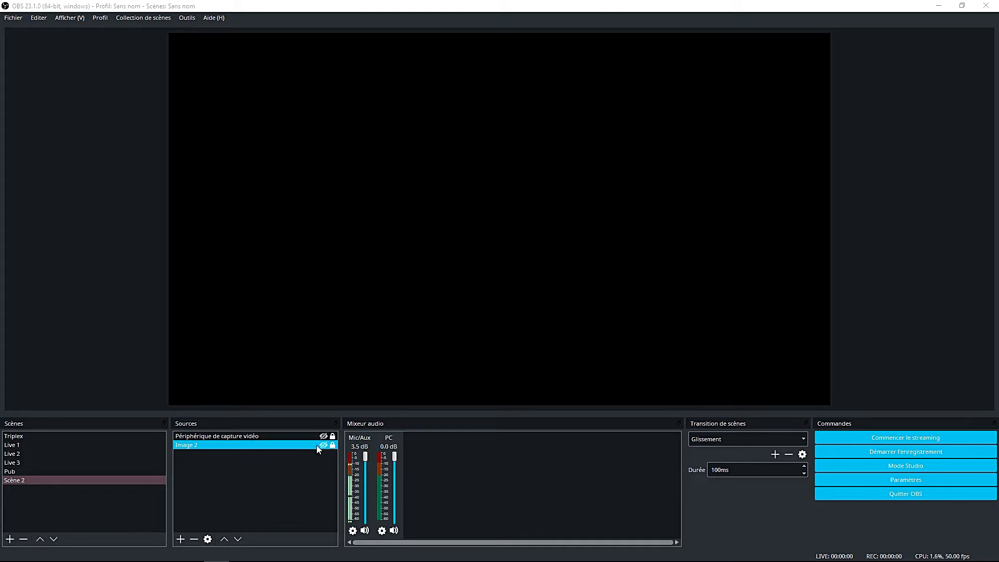
click(322, 446)
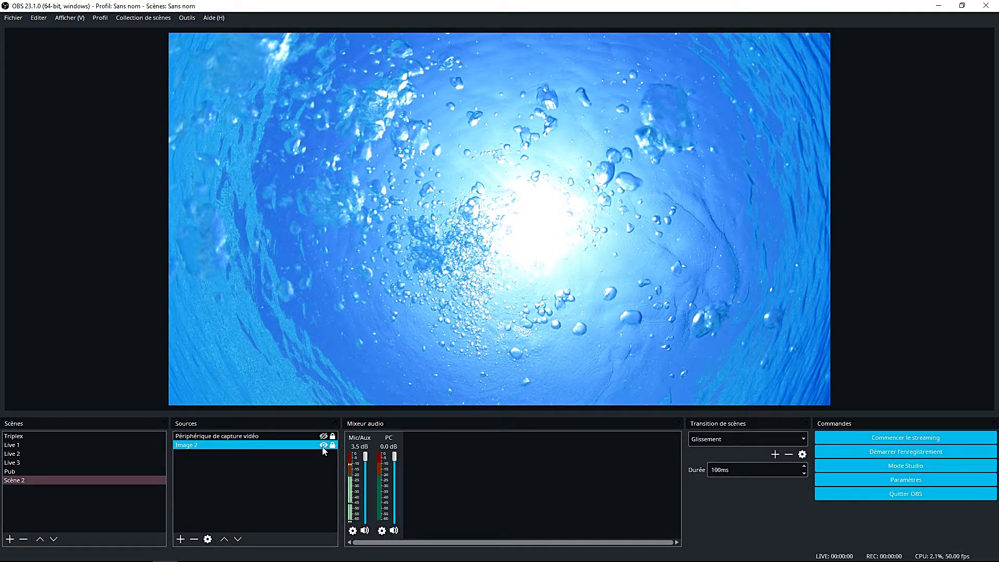
click(317, 436)
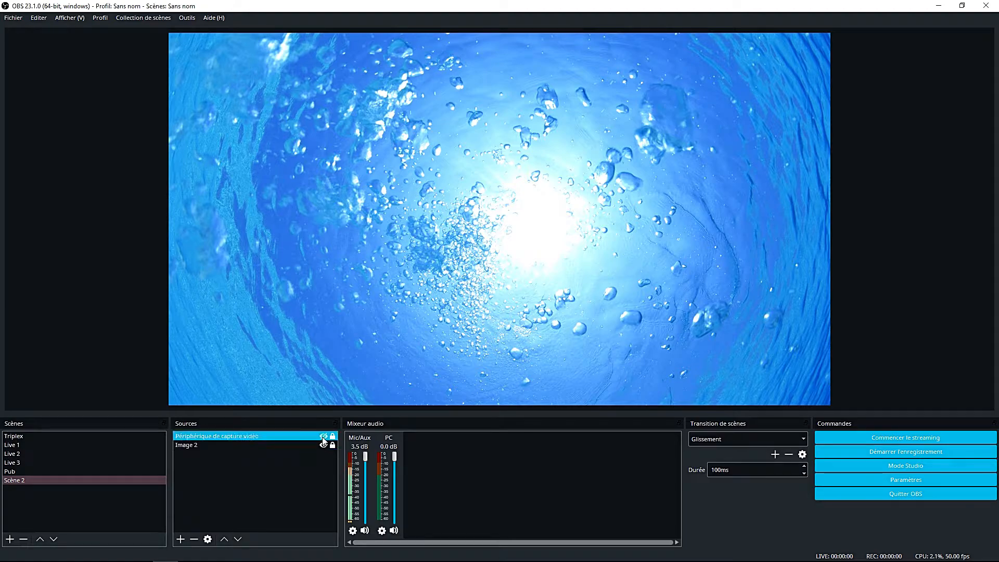
click(324, 436)
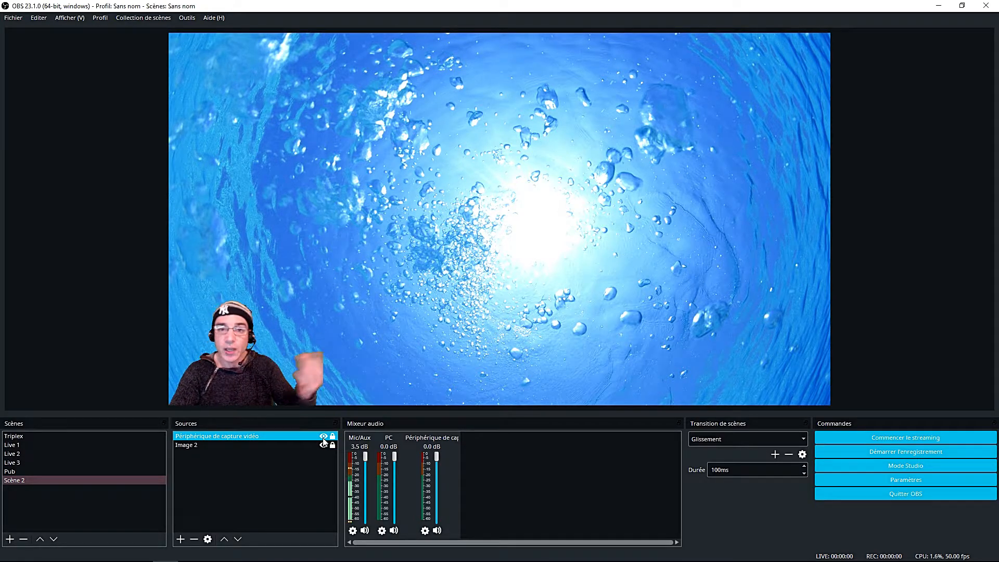
click(323, 445)
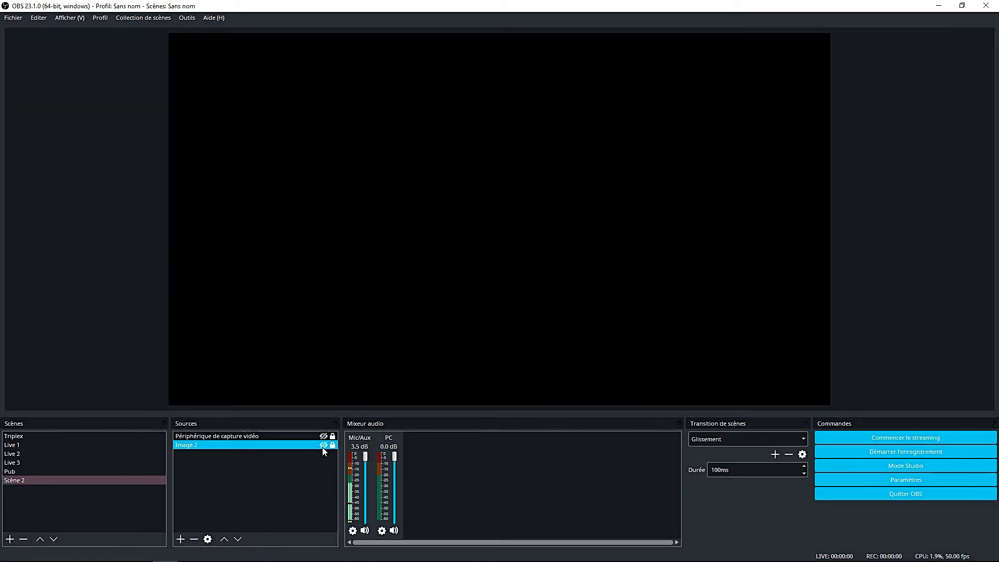
click(313, 463)
right_click(312, 474)
mouse_move(319, 476)
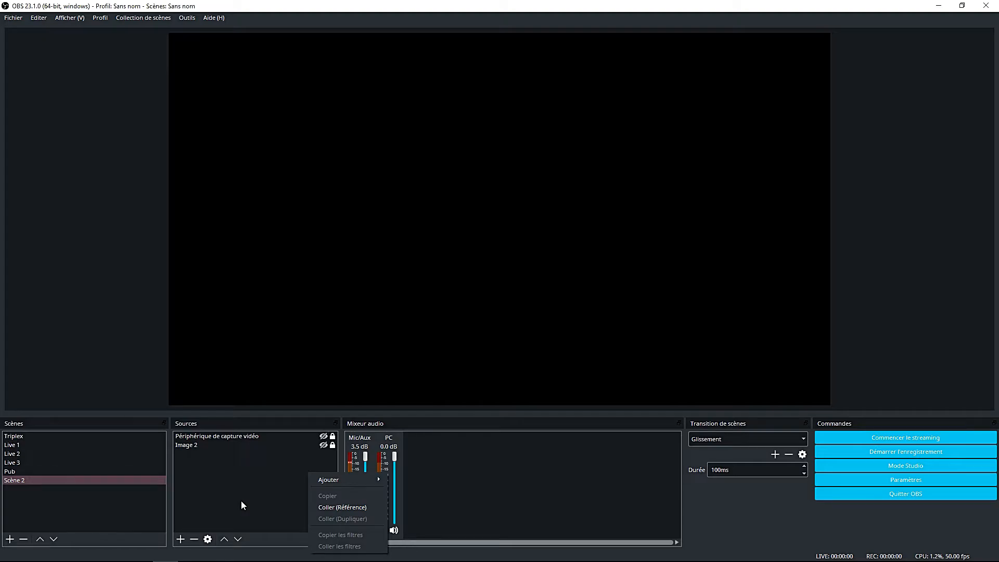
click(241, 501)
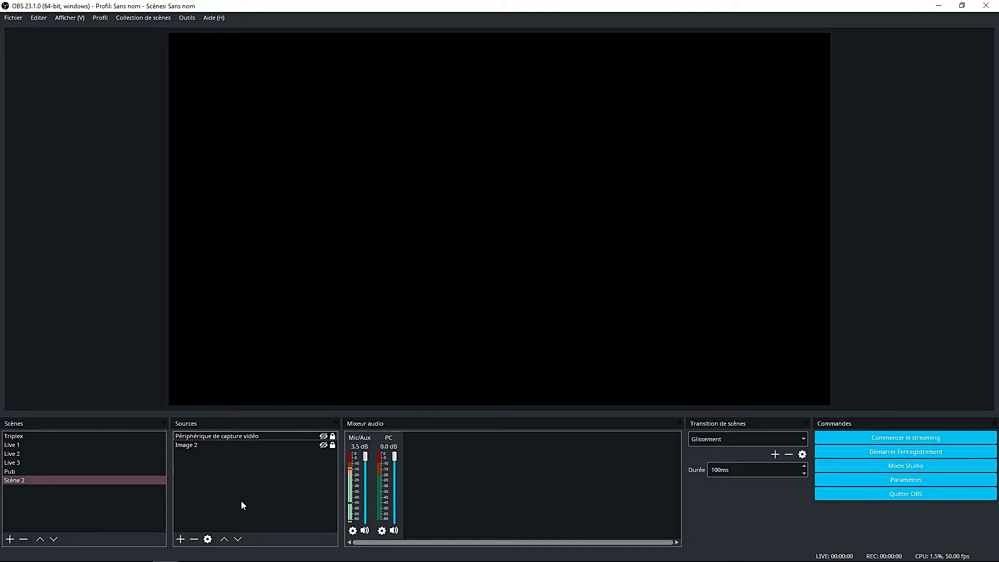
Review the effect filters that can be added to the Image 2 source, and close its filter window.
click(196, 446)
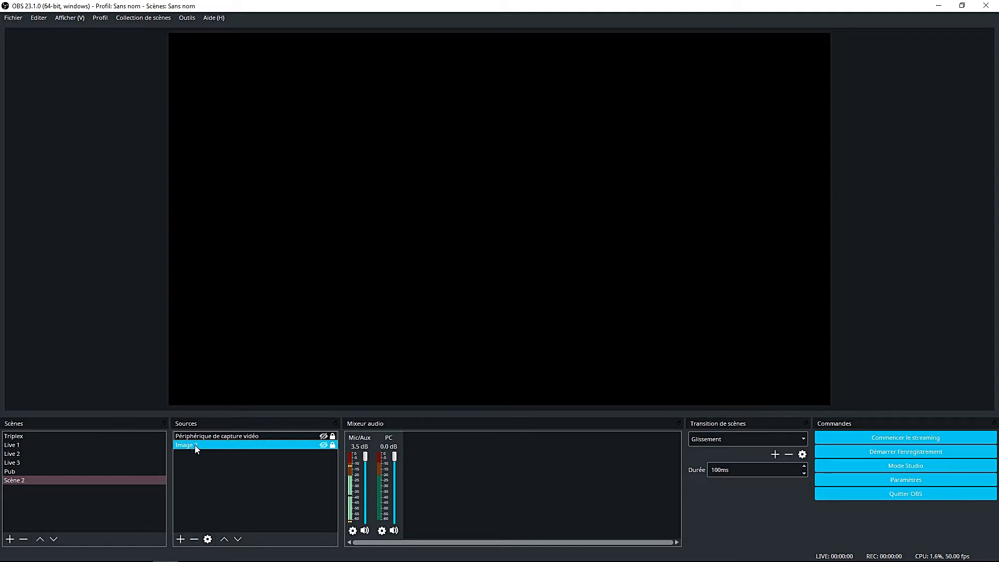
right_click(196, 447)
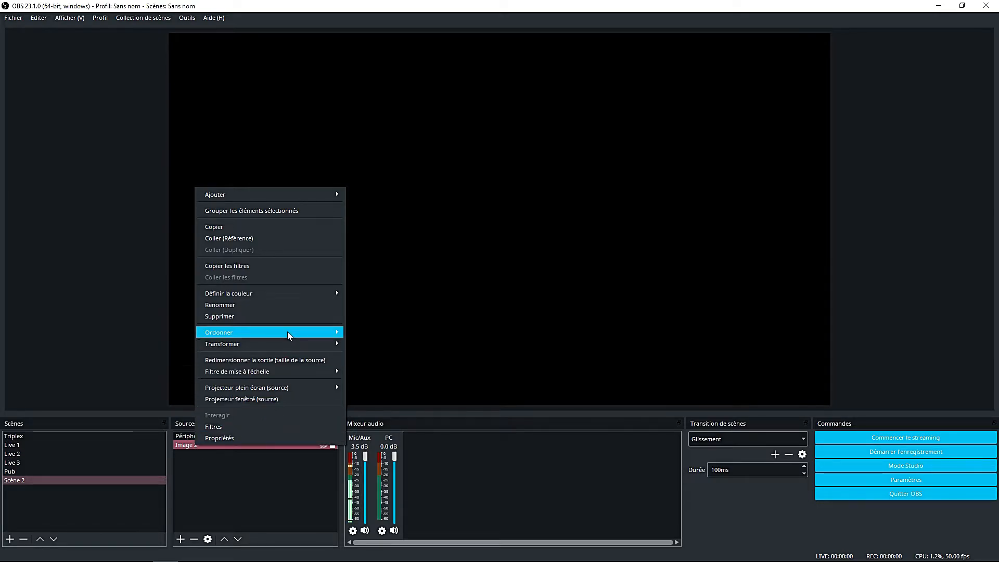
mouse_move(289, 336)
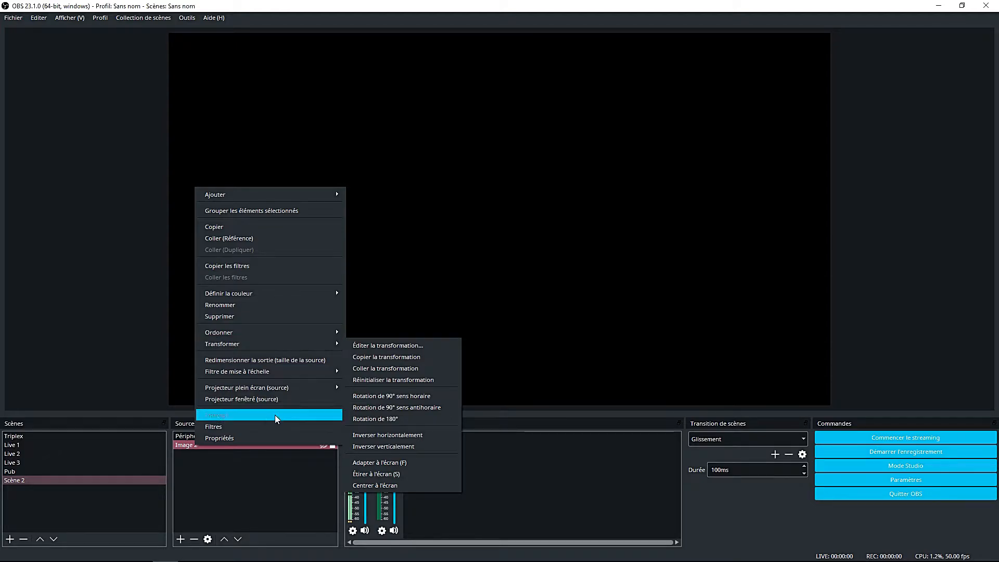
click(269, 434)
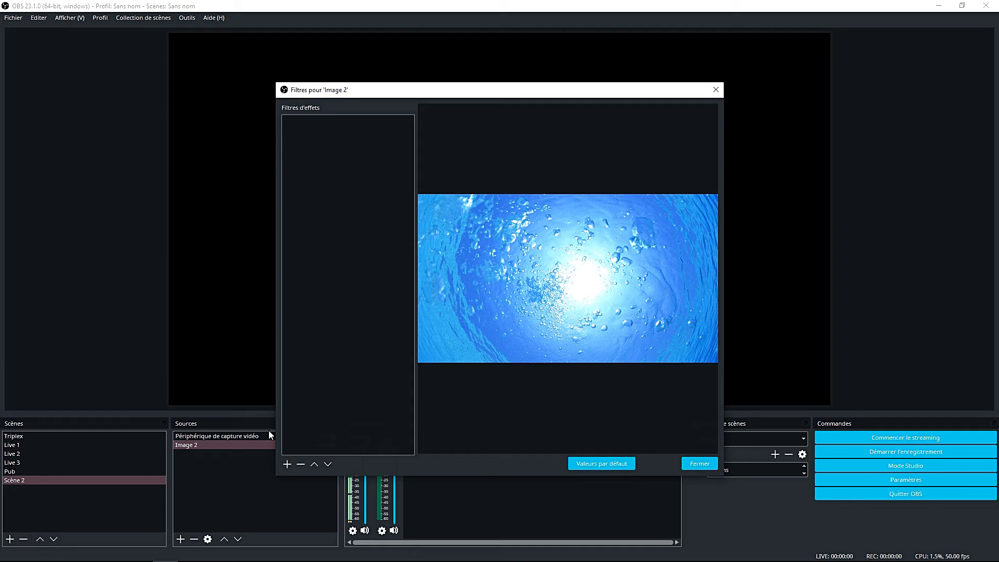
click(286, 464)
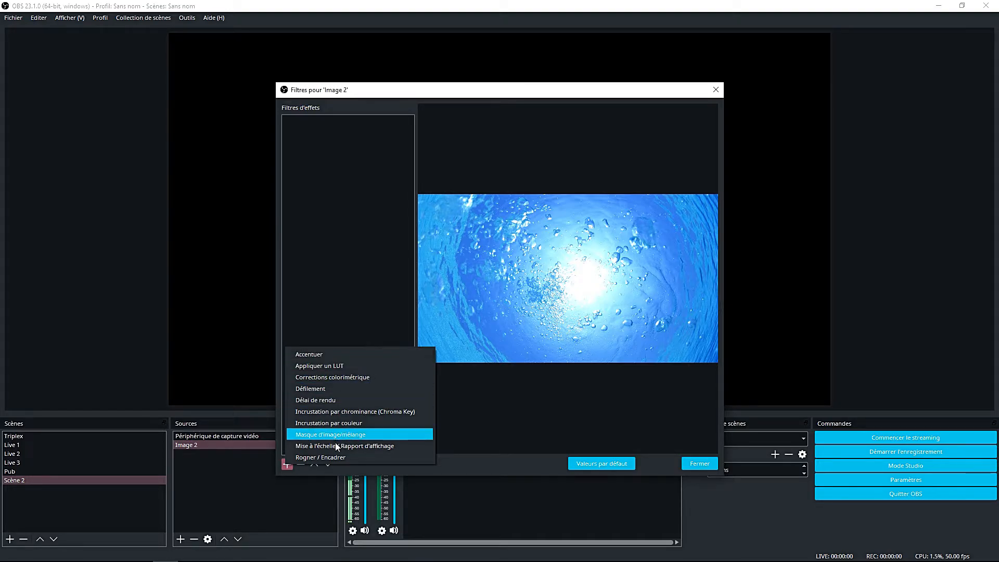
click(236, 473)
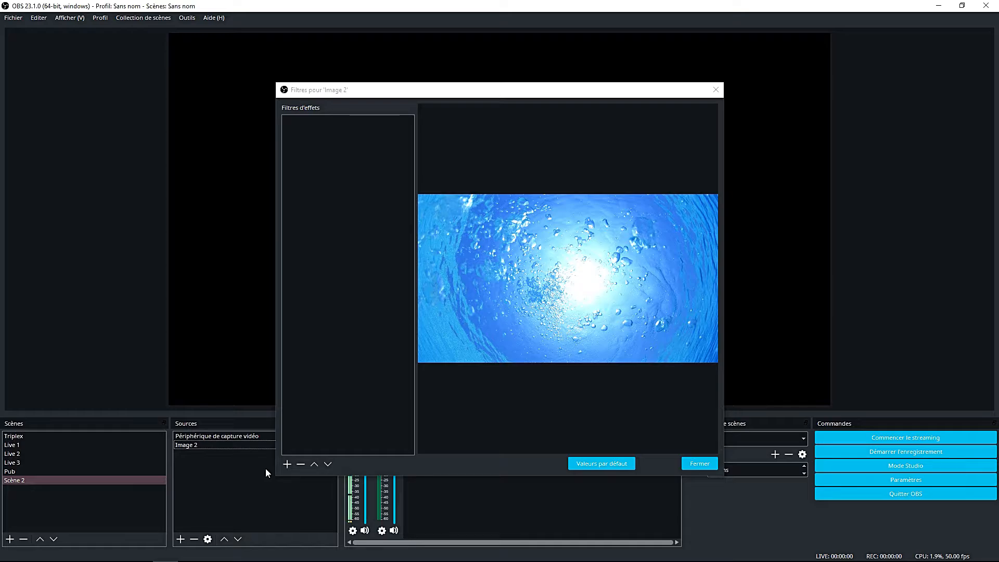
click(699, 463)
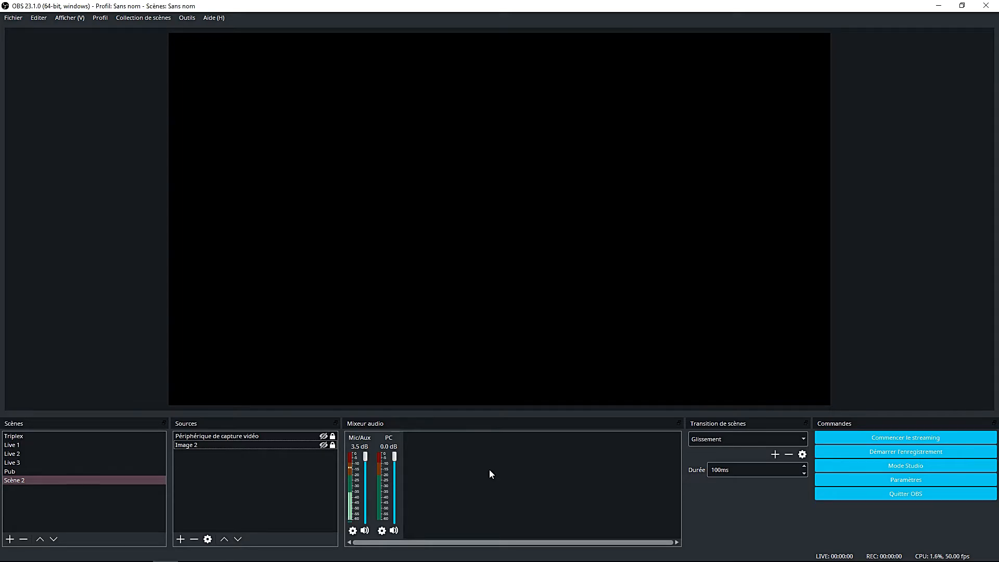
Try the Dark, Default and Acri interface themes in the general settings.
click(893, 479)
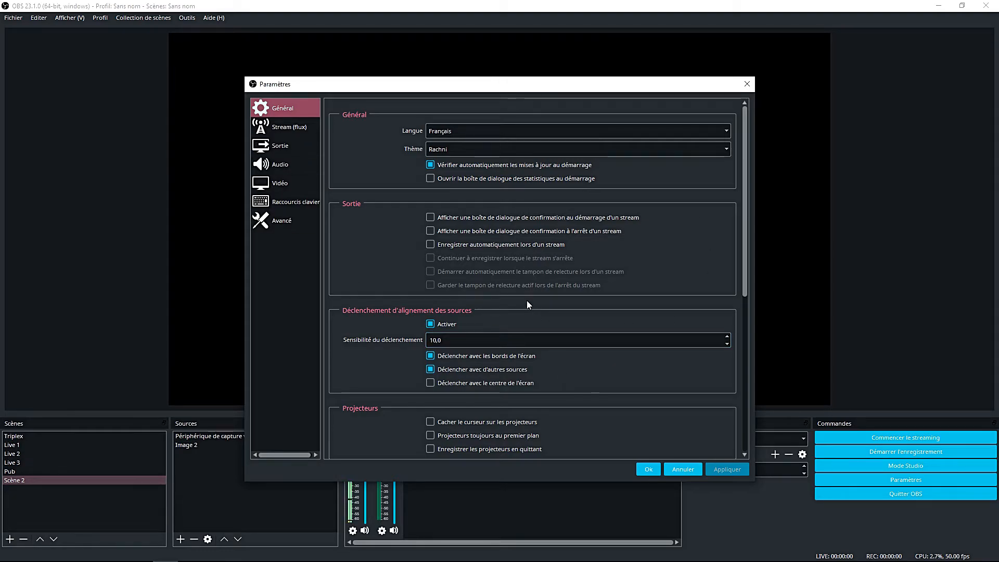
click(464, 150)
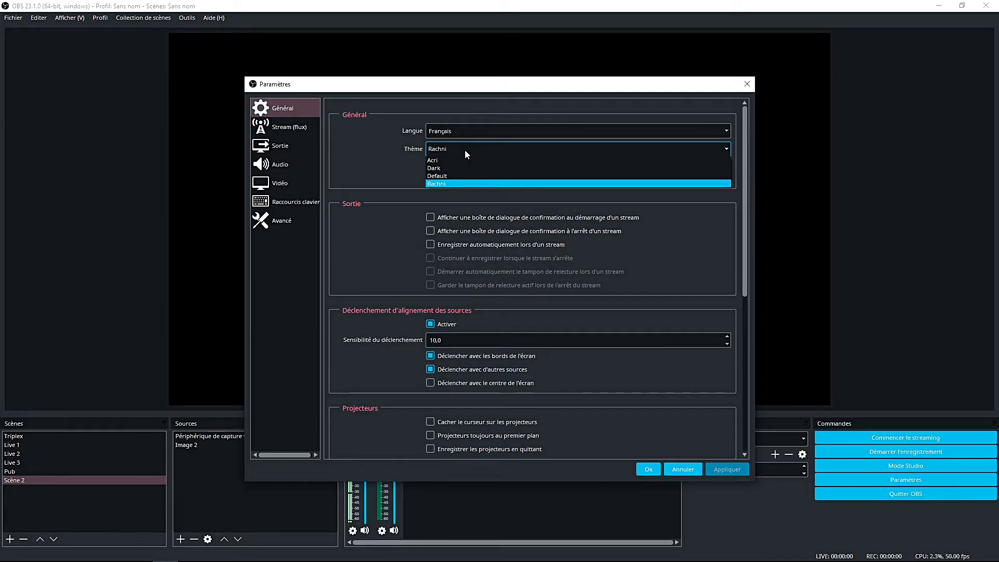
click(459, 168)
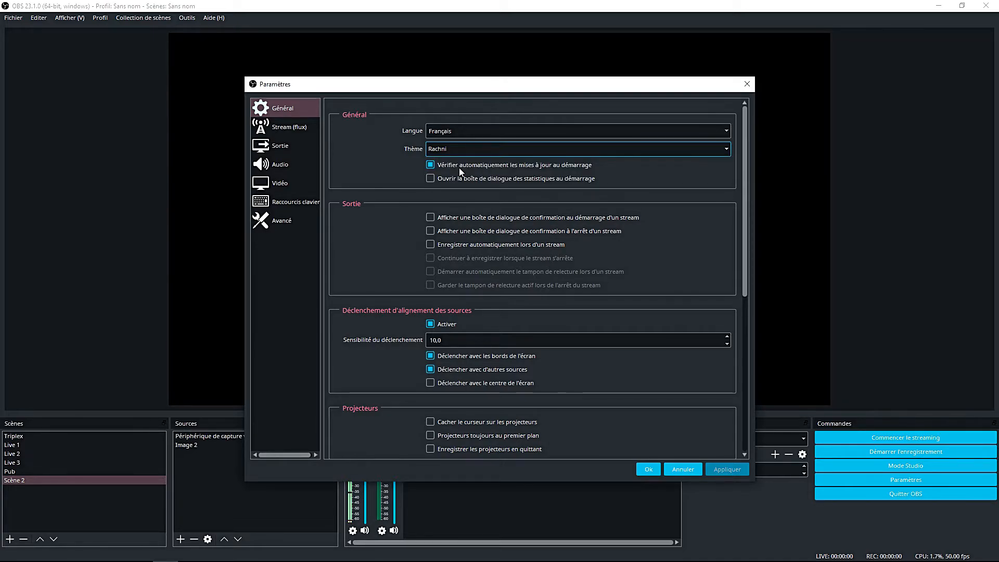
click(458, 131)
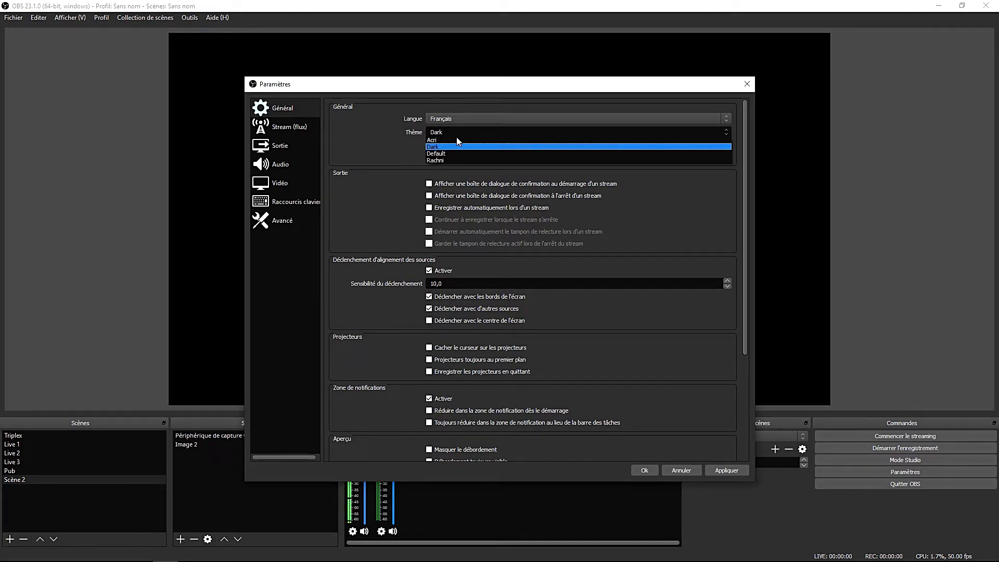
click(456, 154)
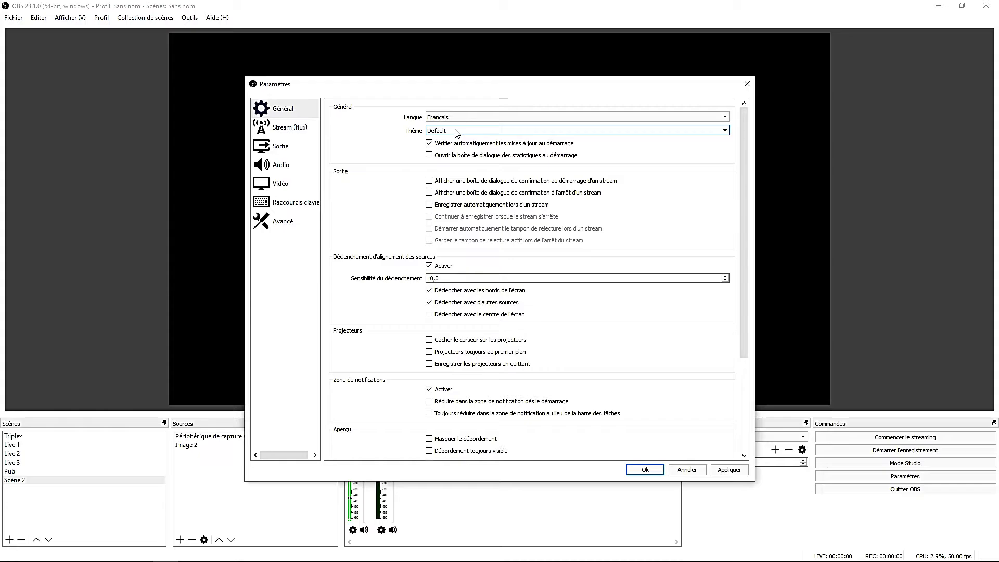
click(458, 131)
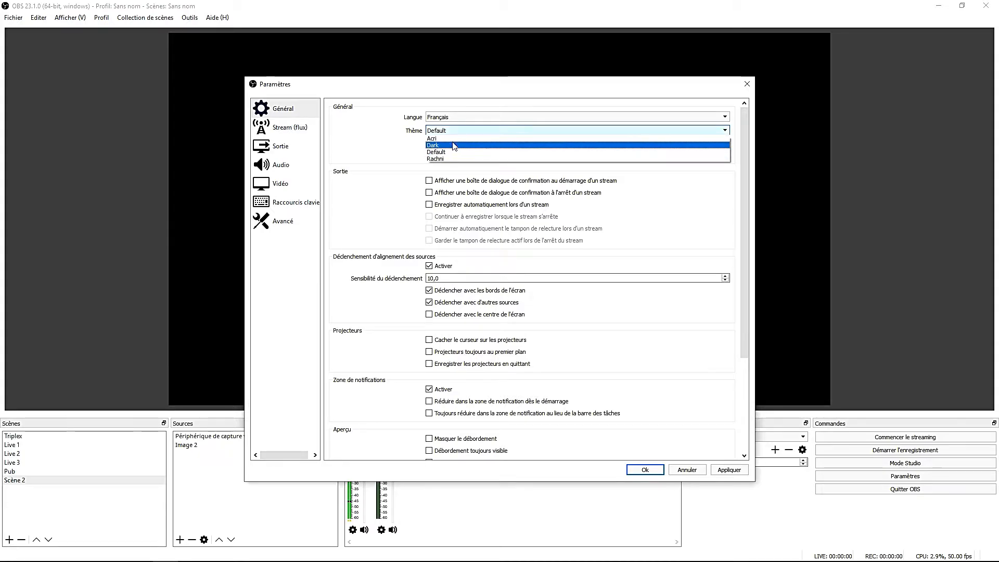
click(454, 140)
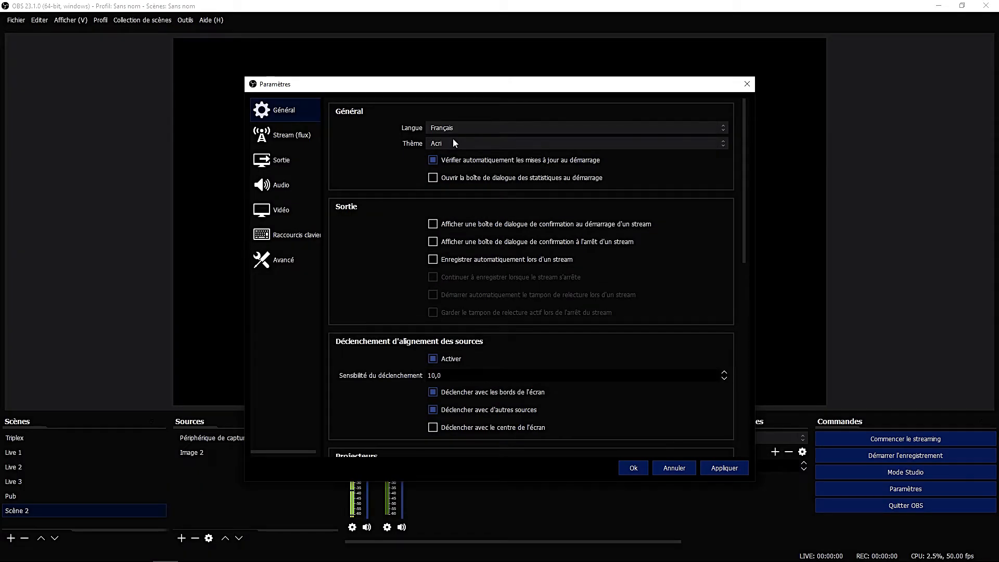
Set the interface theme to Rachni and apply the change.
click(453, 145)
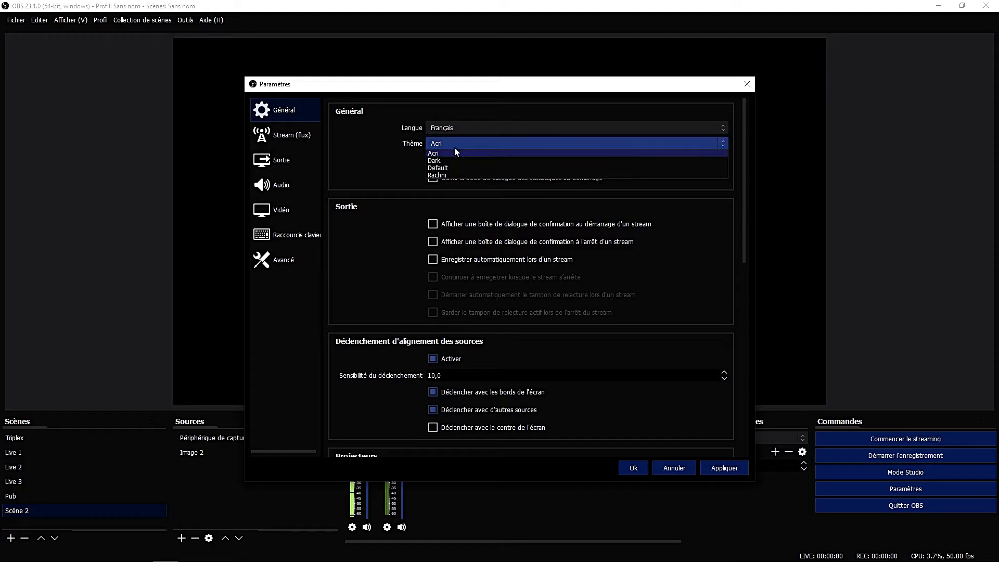
click(458, 175)
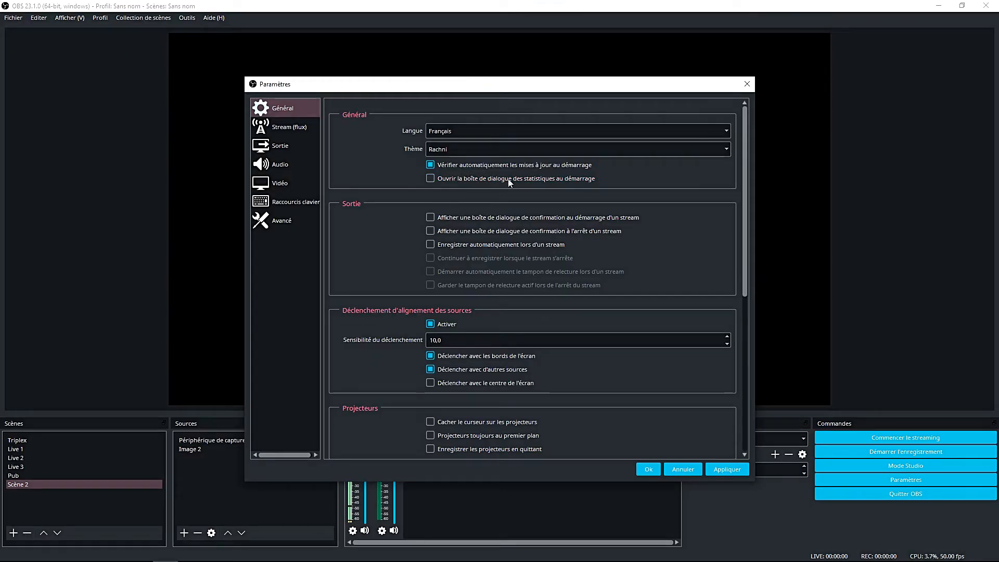
click(723, 468)
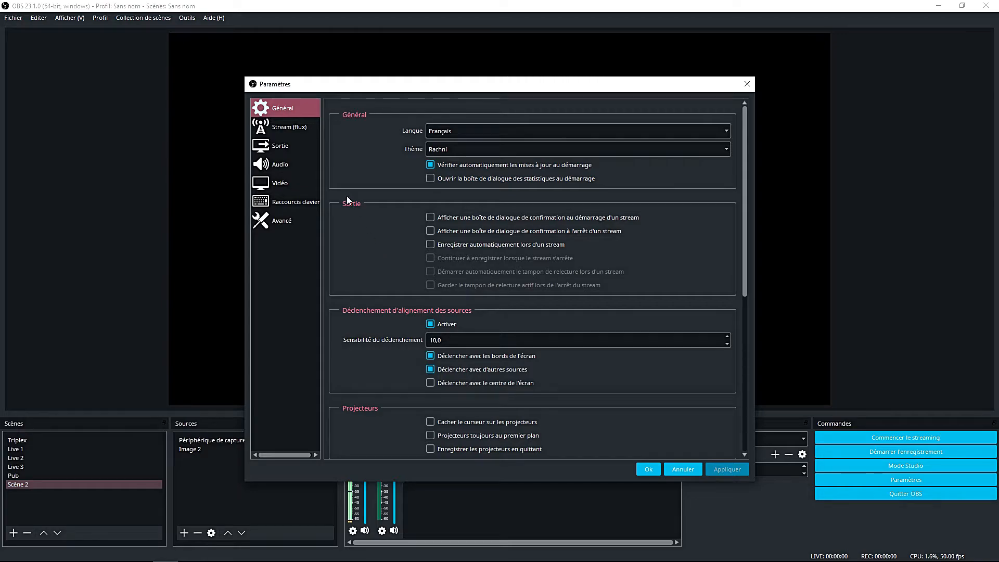
Examine the available streaming services, the YouTube ingest servers and the stream key field in the stream settings.
click(296, 126)
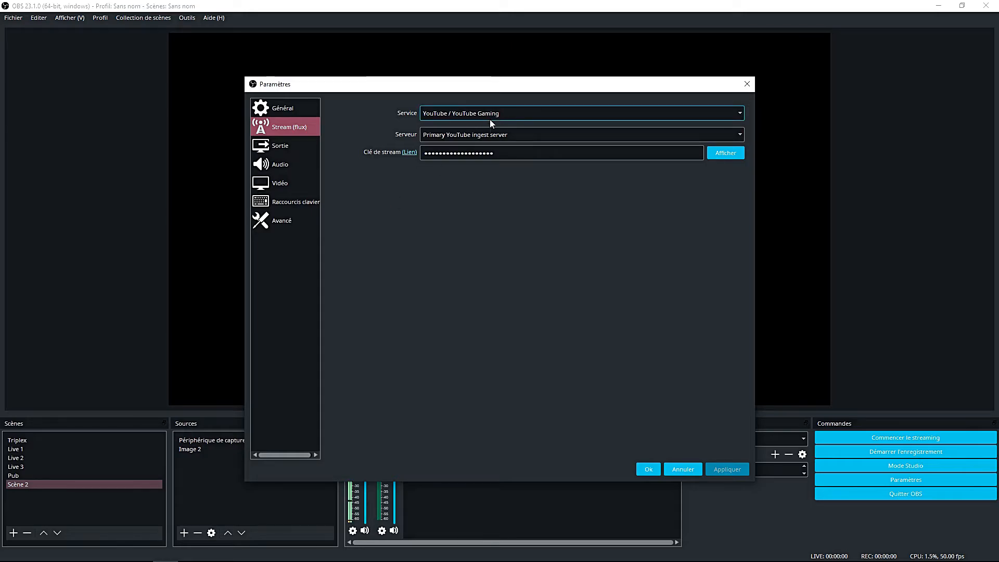
click(521, 113)
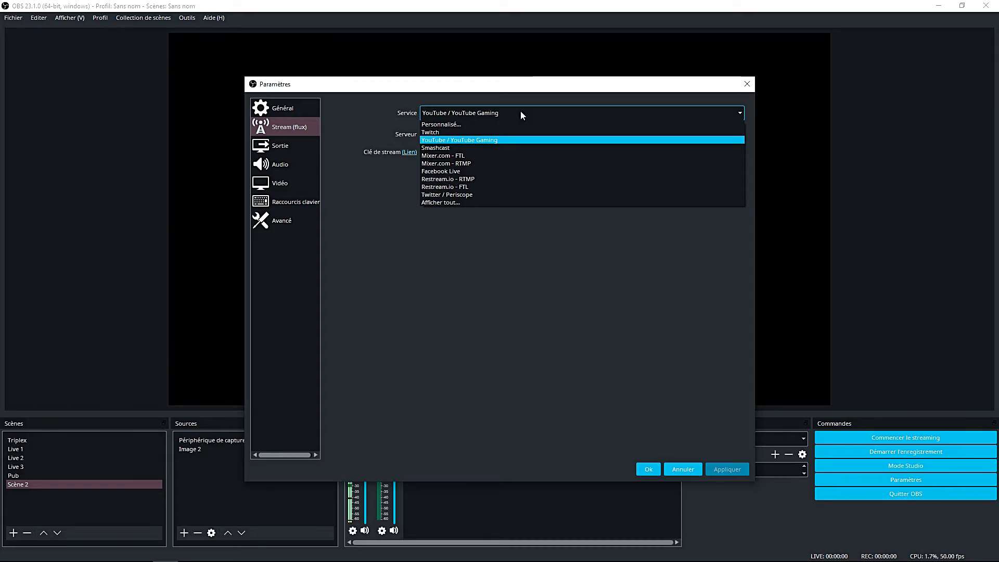
click(550, 277)
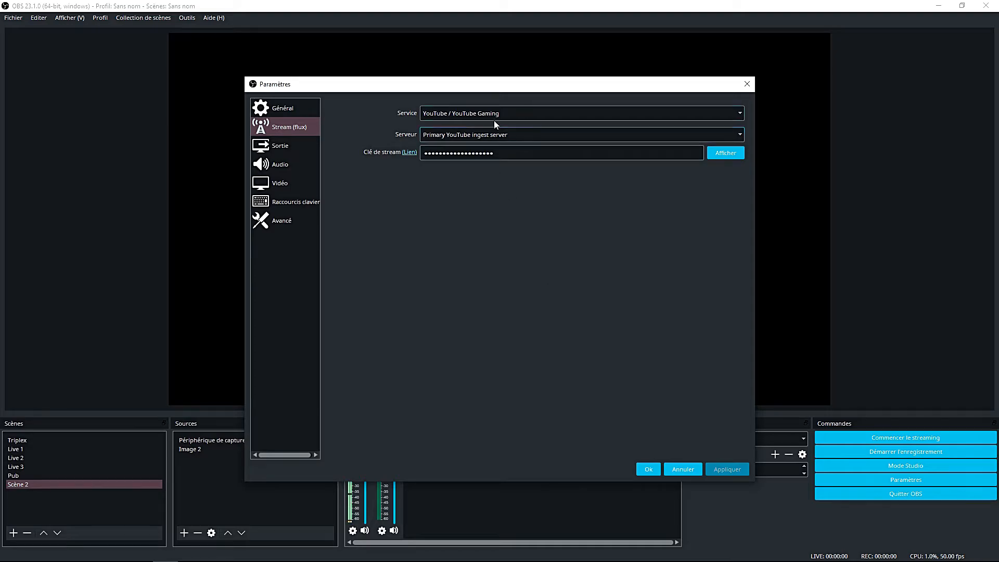
click(527, 134)
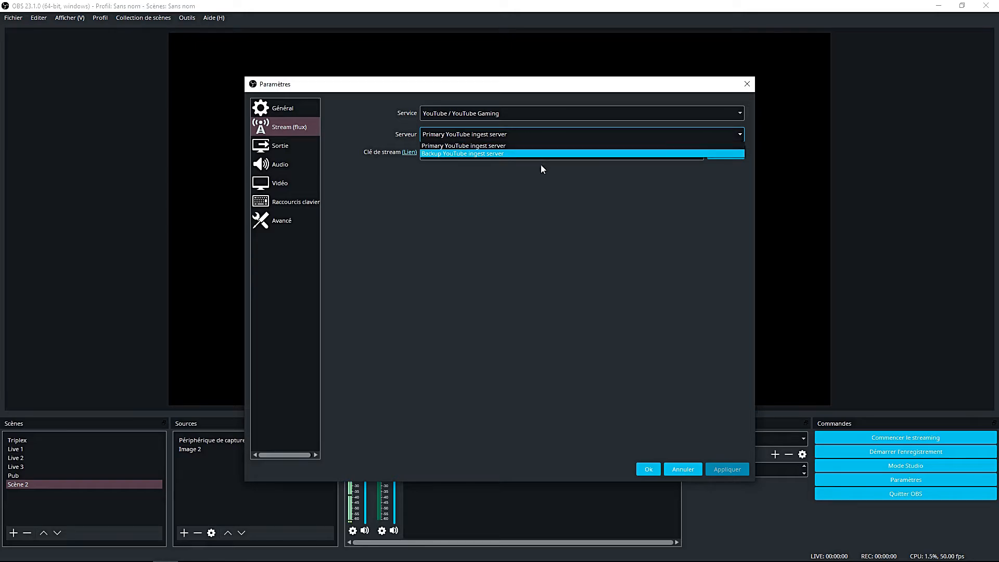
click(520, 200)
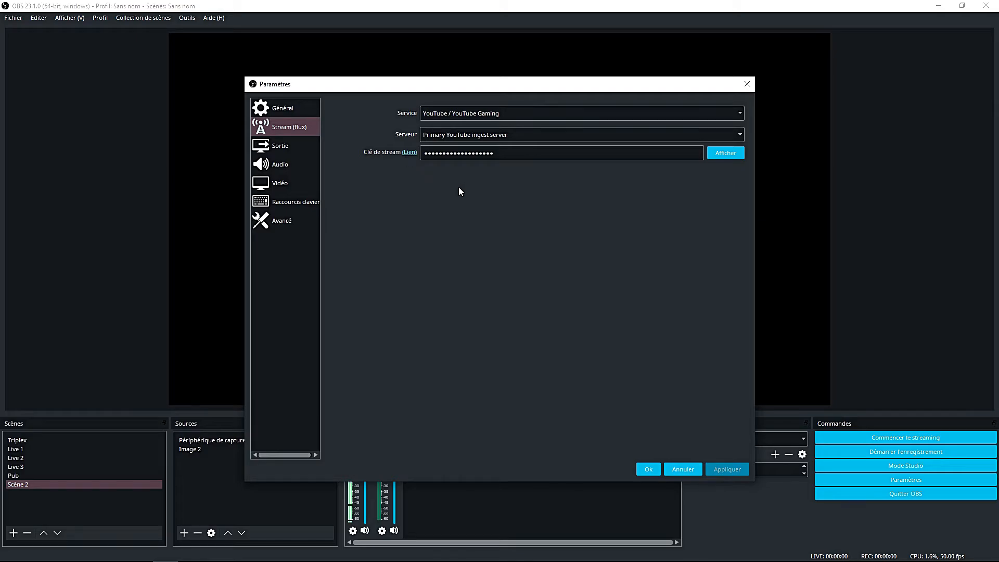
click(553, 153)
Choose NVIDIA NVENC H.264 as the streaming encoder in the output settings.
click(285, 146)
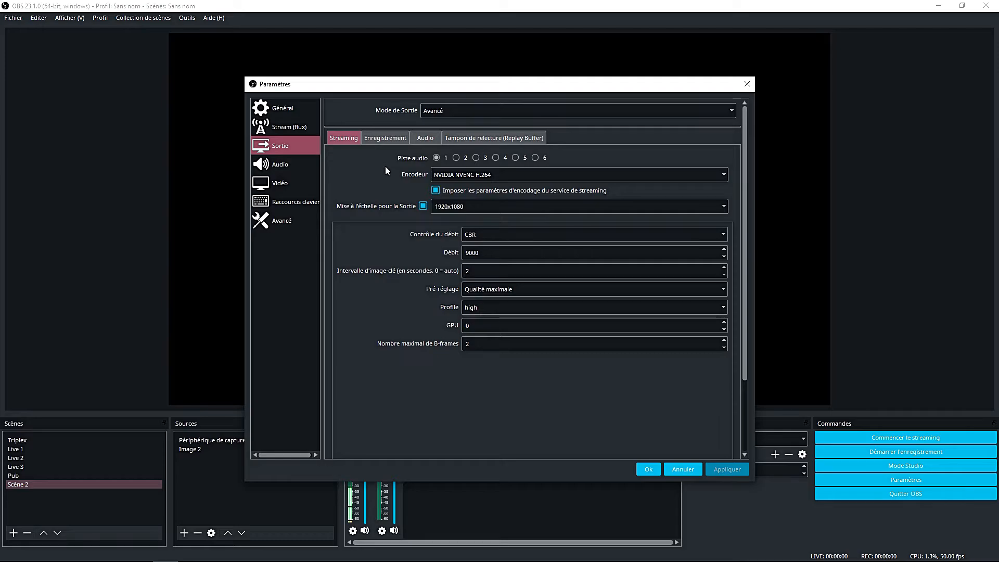
click(567, 171)
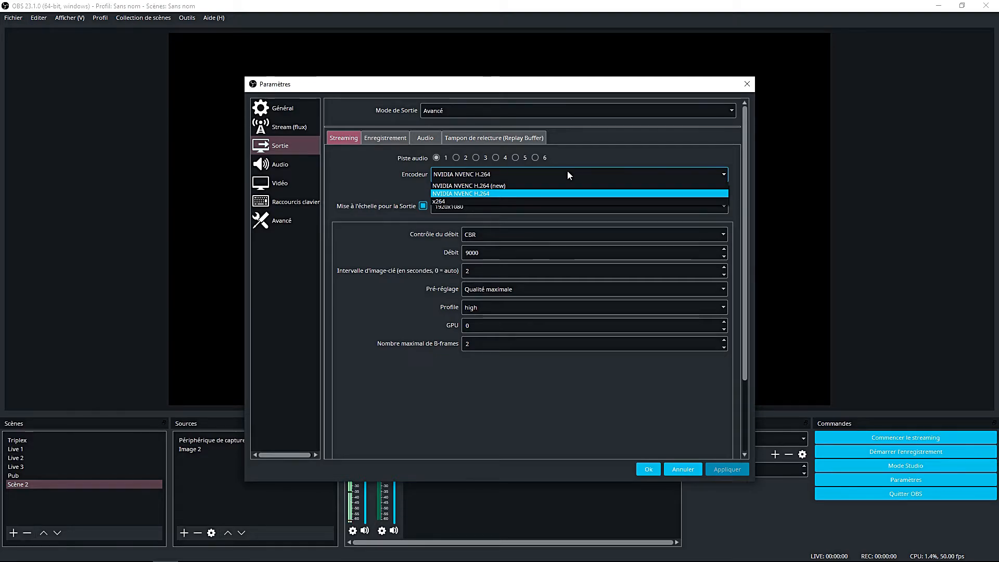
click(490, 195)
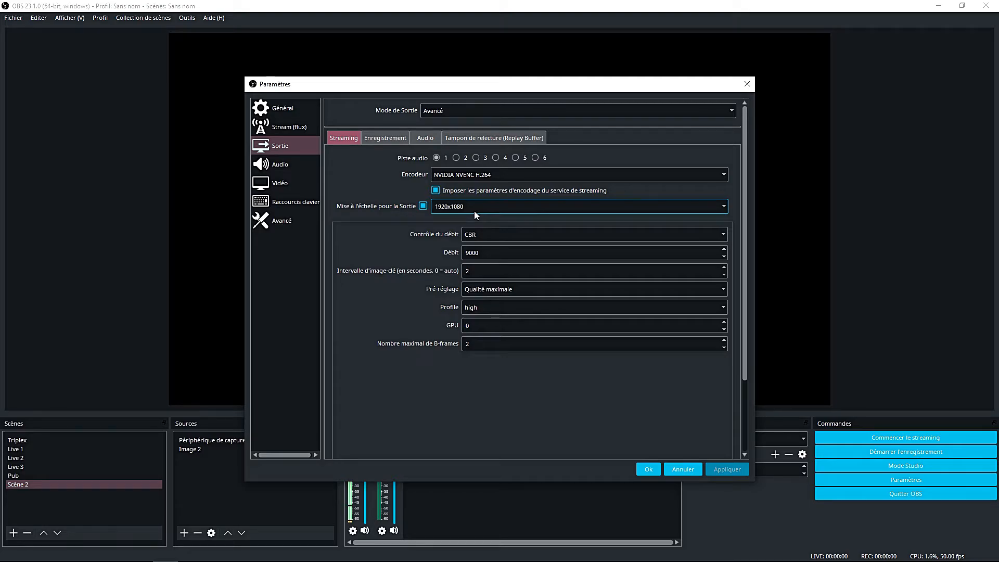
Examine the rate control modes and the bitrate field for the streaming output.
click(489, 235)
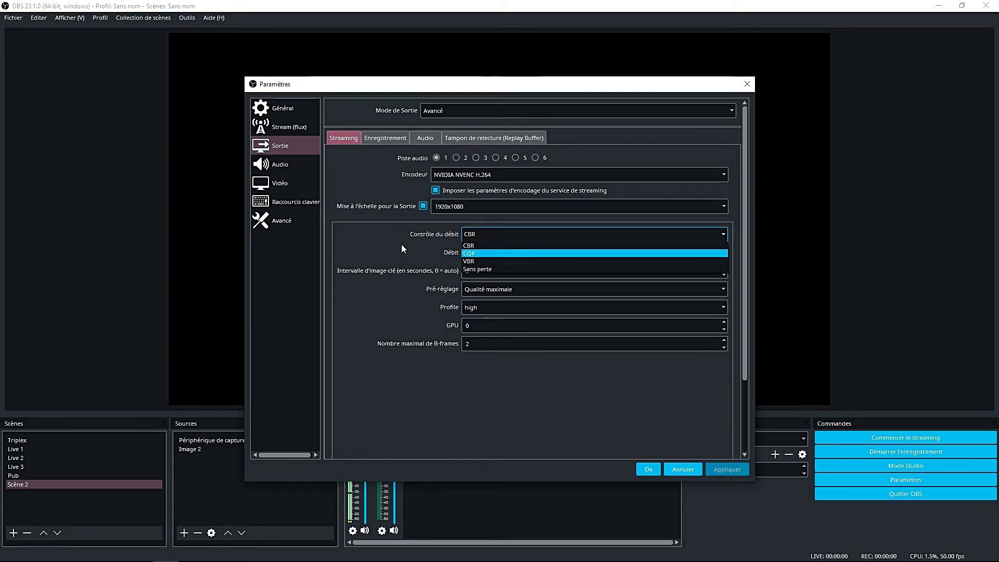
click(388, 241)
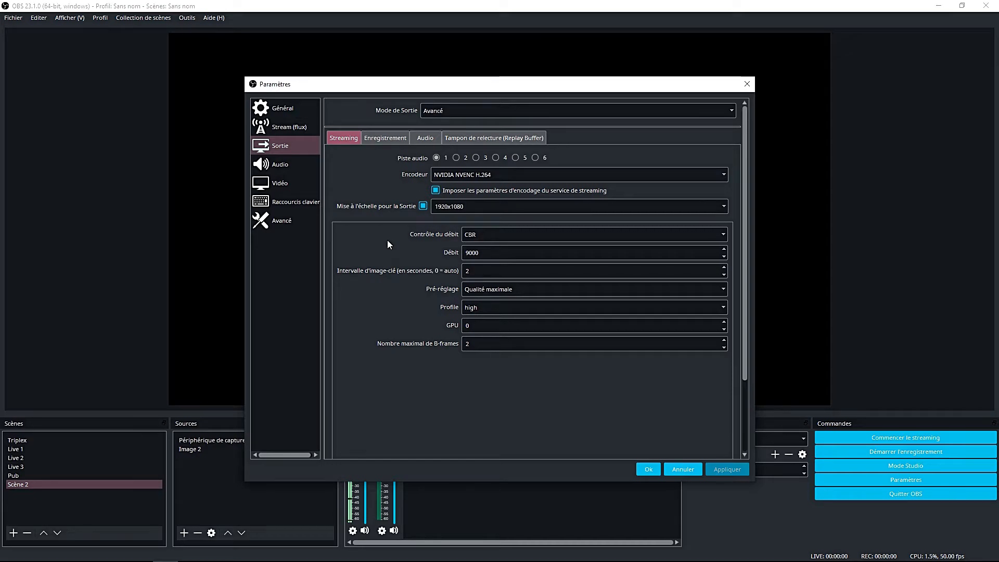
click(487, 252)
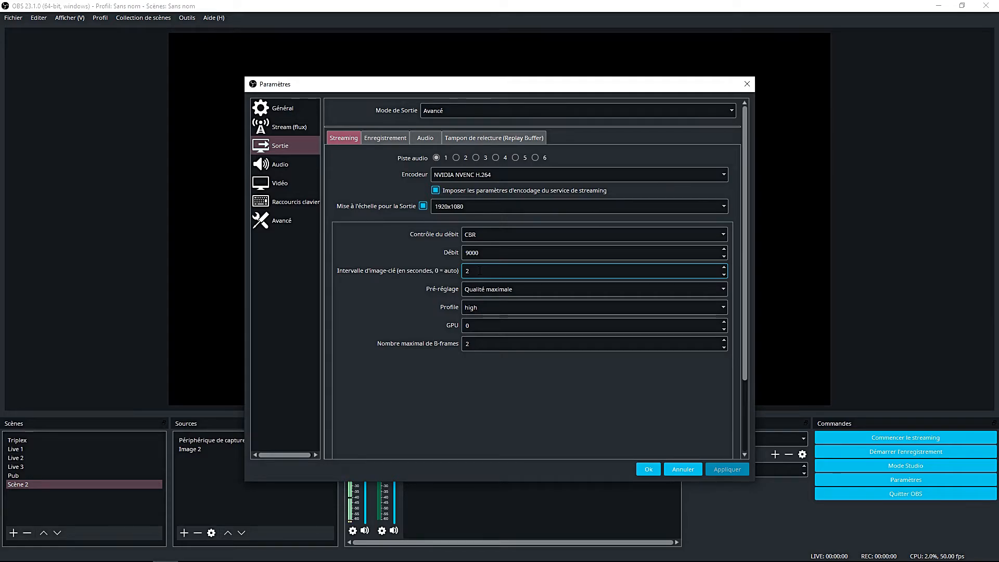
Examine the encoder preset and profile options for the streaming output.
click(519, 290)
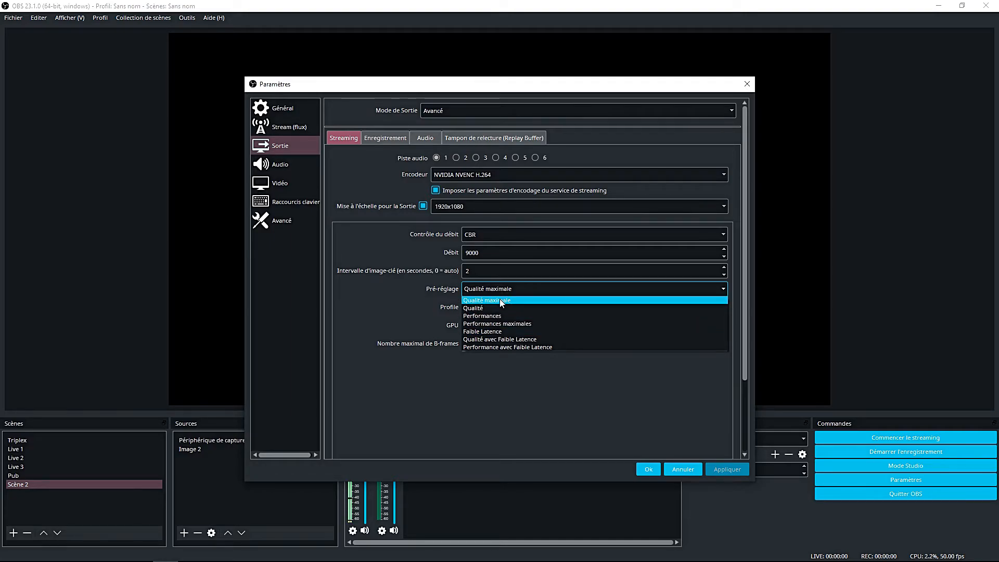
click(373, 292)
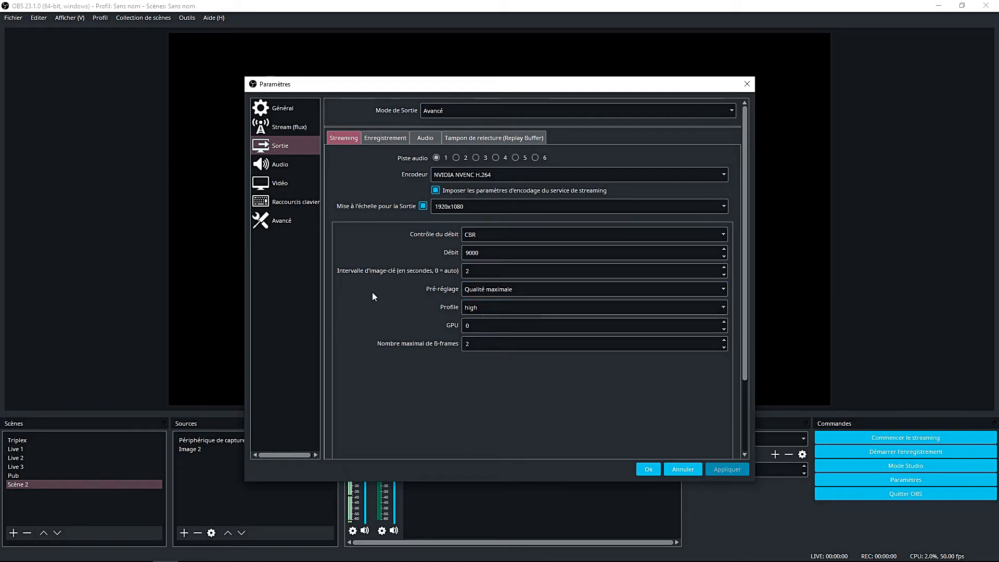
click(496, 308)
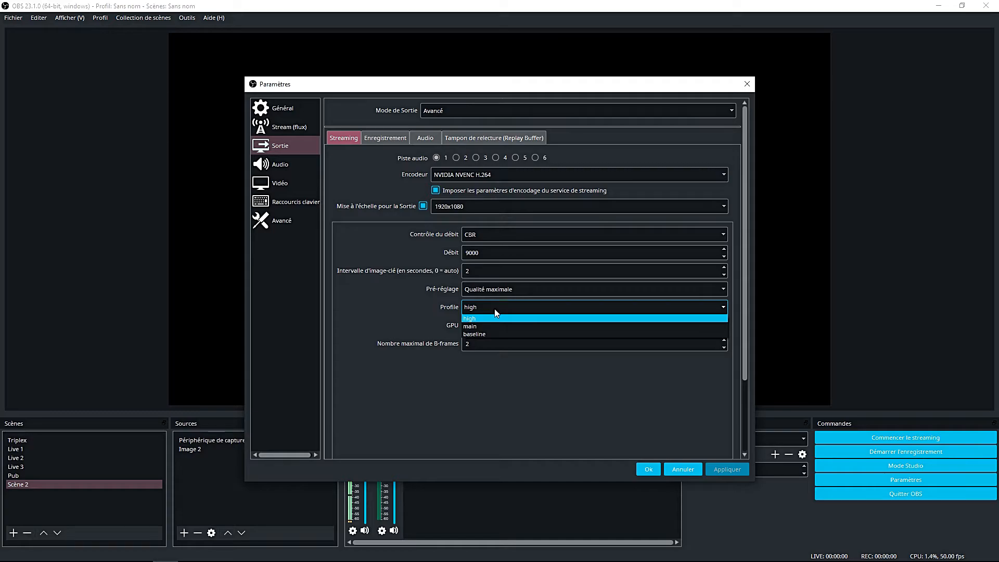
click(401, 307)
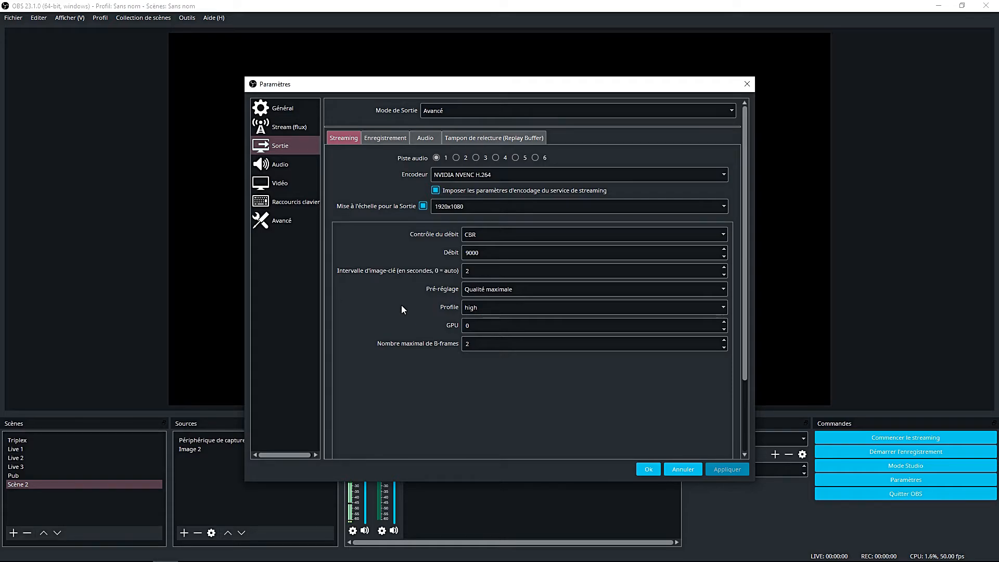
Examine the recording output's file formats, bitrate and keyframe interval settings.
click(376, 137)
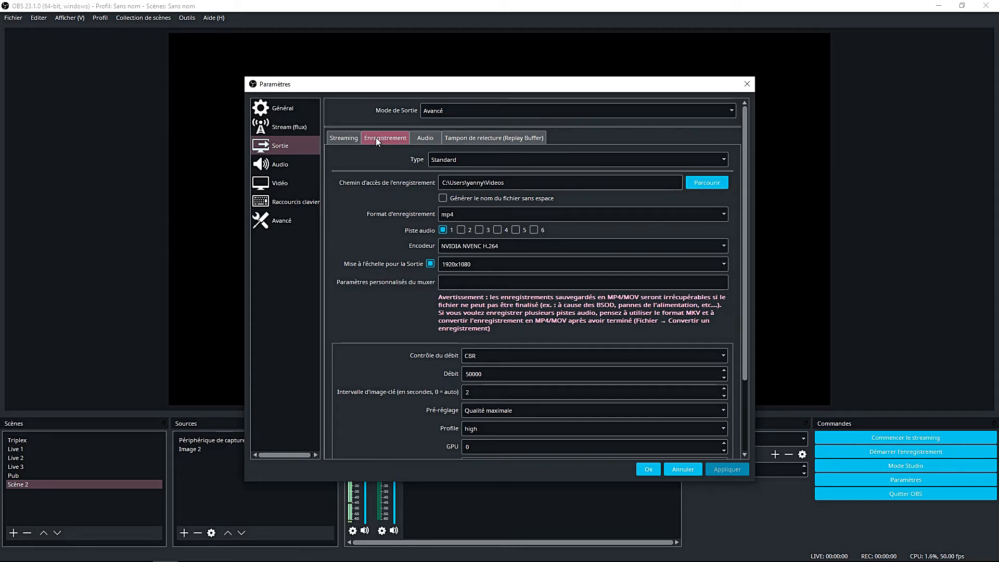
click(462, 215)
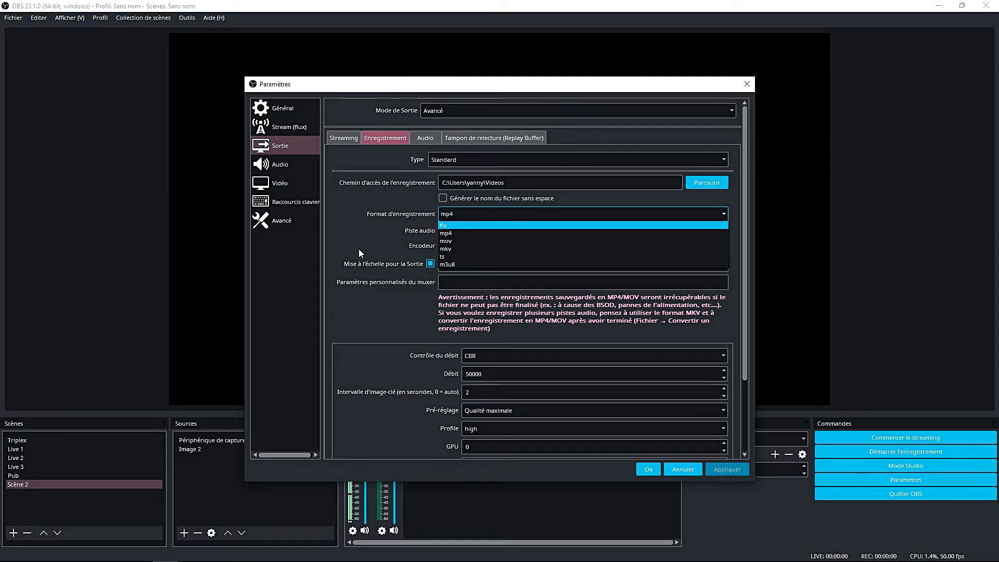
click(366, 233)
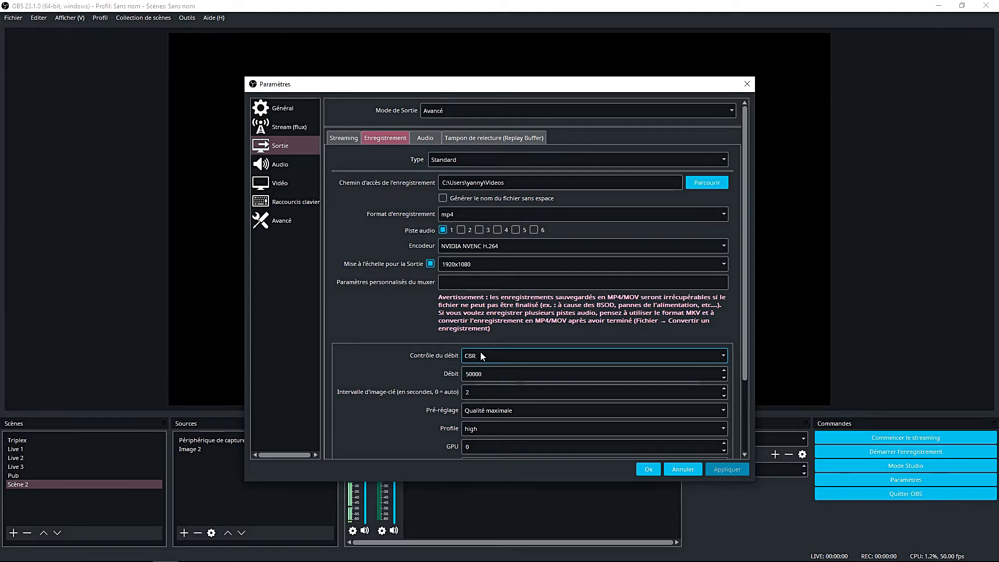
click(471, 373)
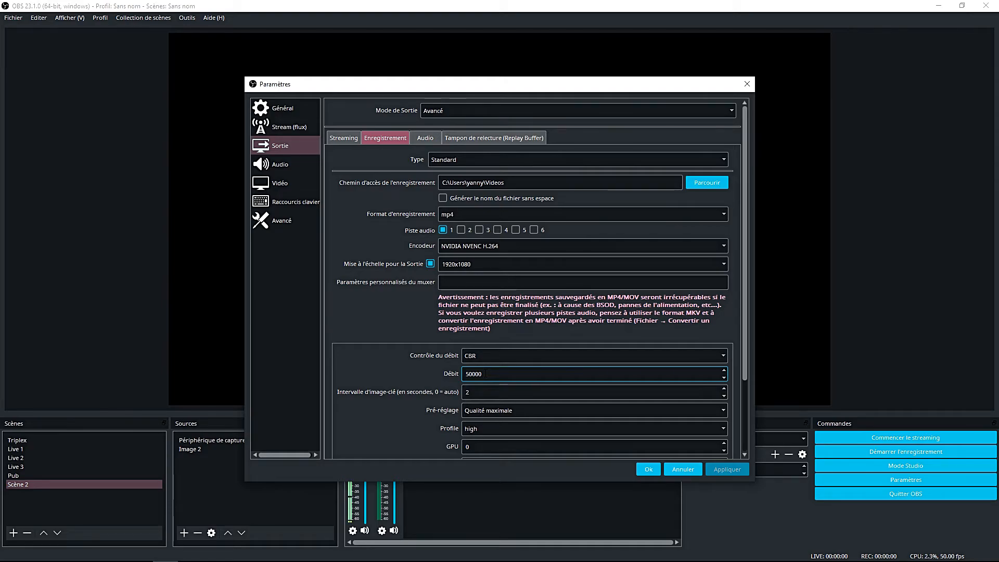
click(484, 390)
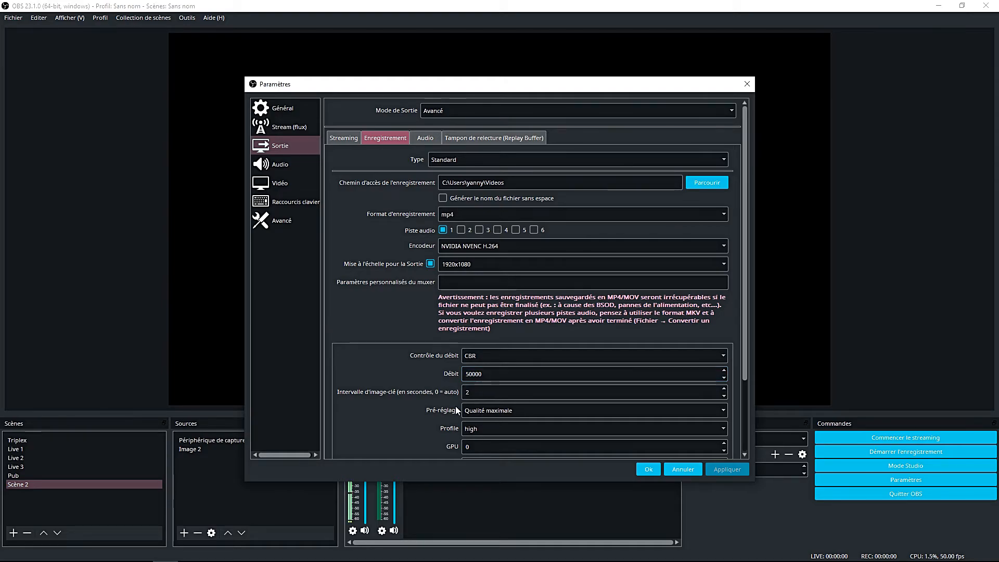
Review the recording encoder presets and set the recording profile to main.
click(518, 414)
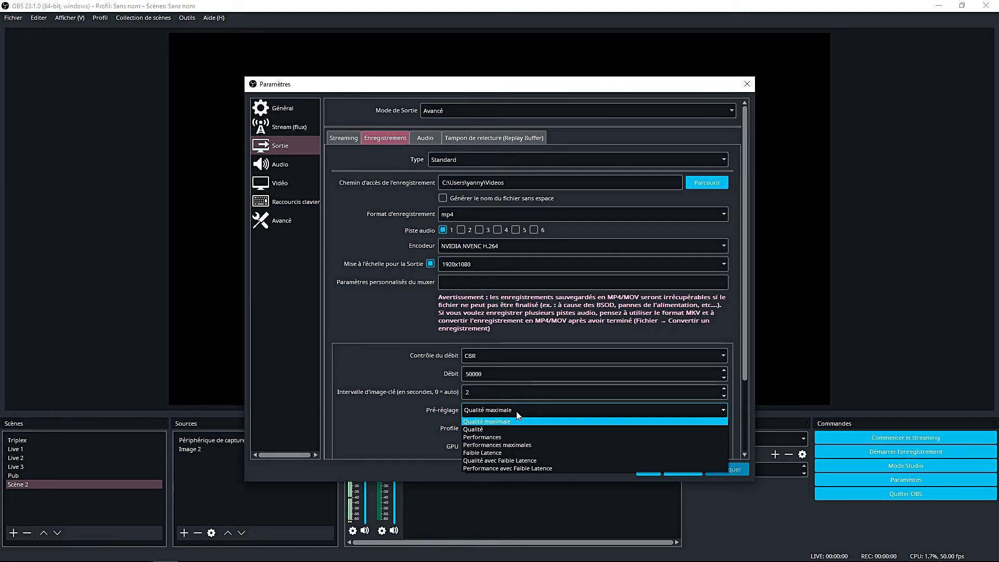
click(380, 362)
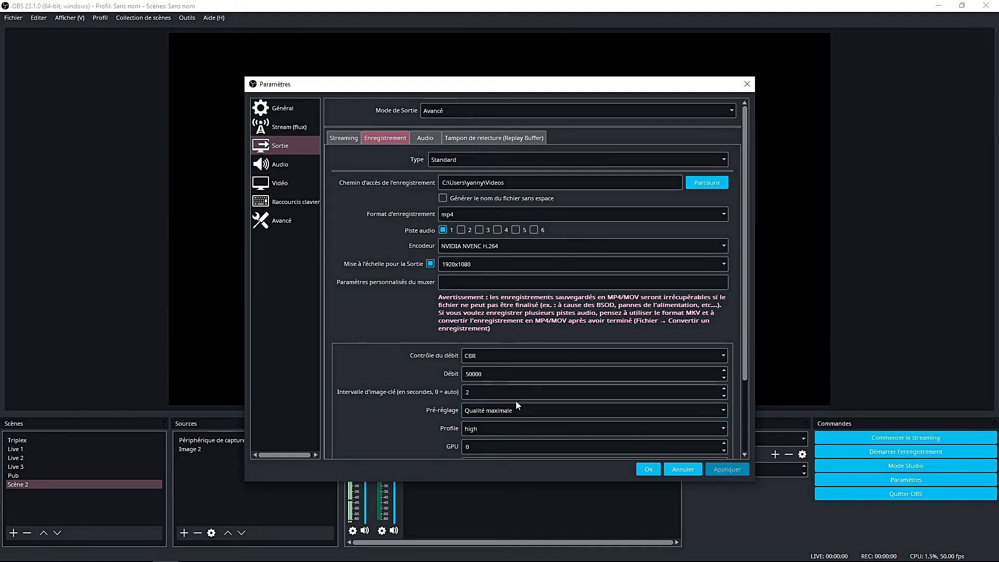
scroll(516, 400, down, 2)
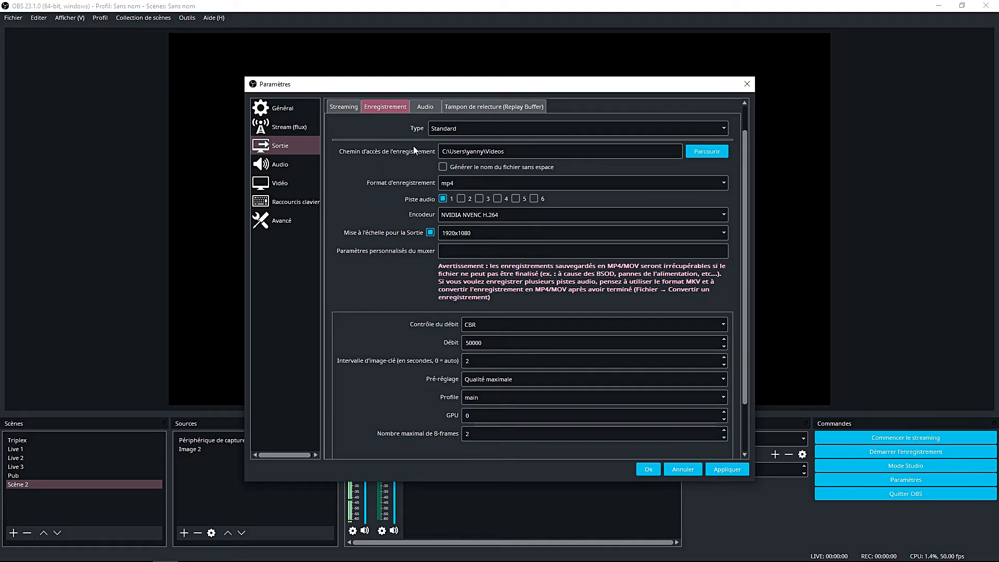
scroll(422, 108, up, 1)
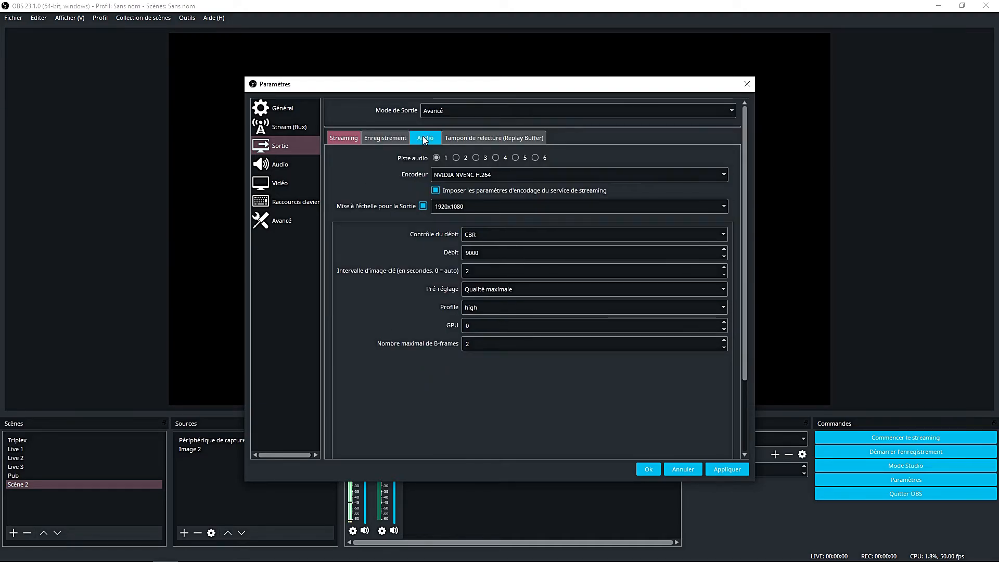
Examine the audio bitrate options for track 1 in the output settings.
click(423, 139)
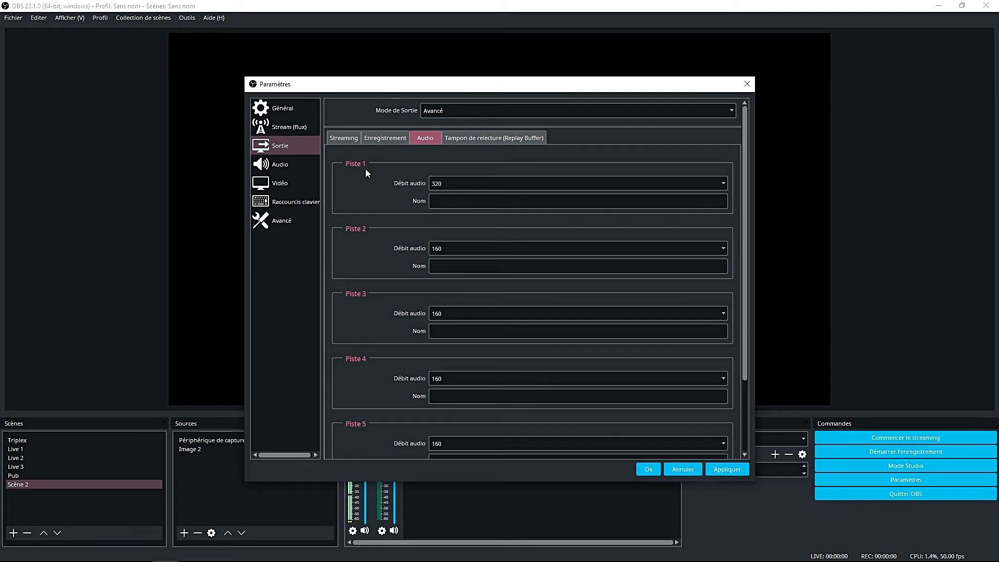
click(484, 183)
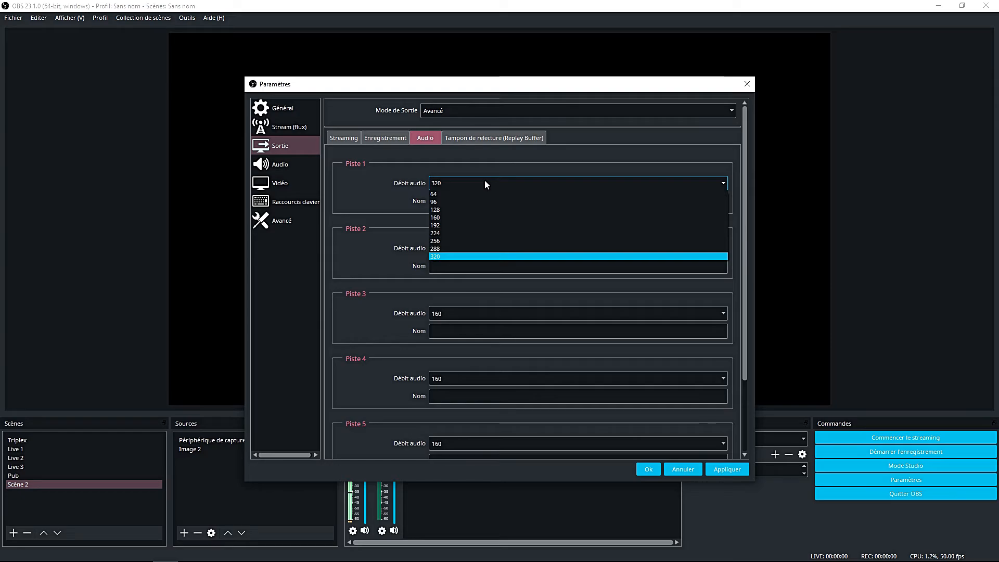
click(370, 193)
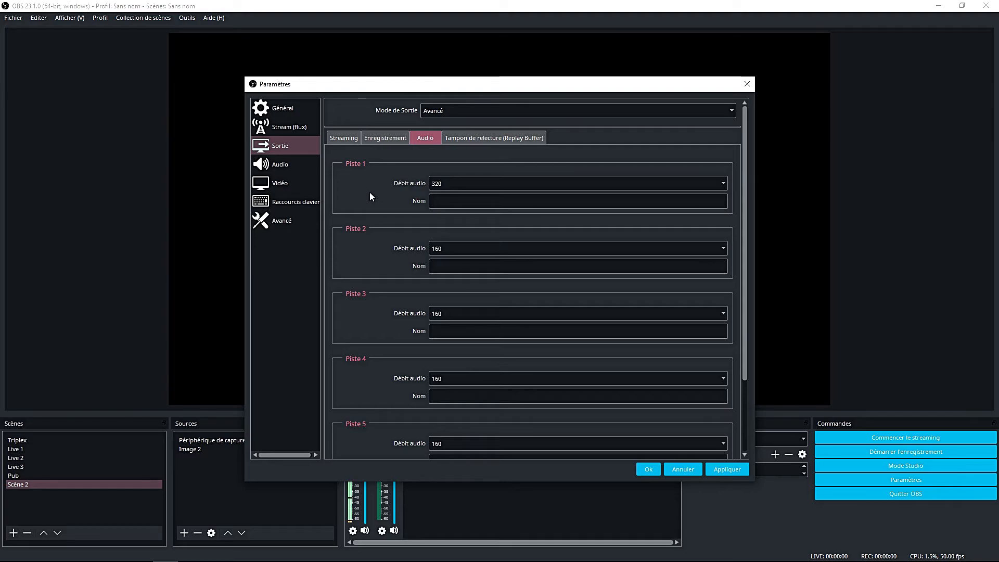
Examine the sample rate options and the desktop and microphone devices in the audio settings.
click(297, 171)
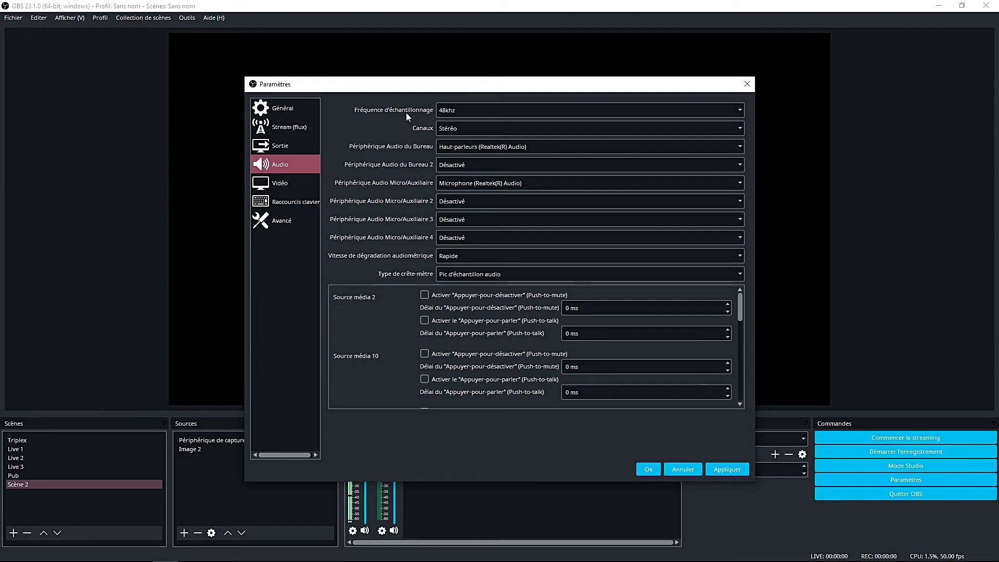
click(468, 111)
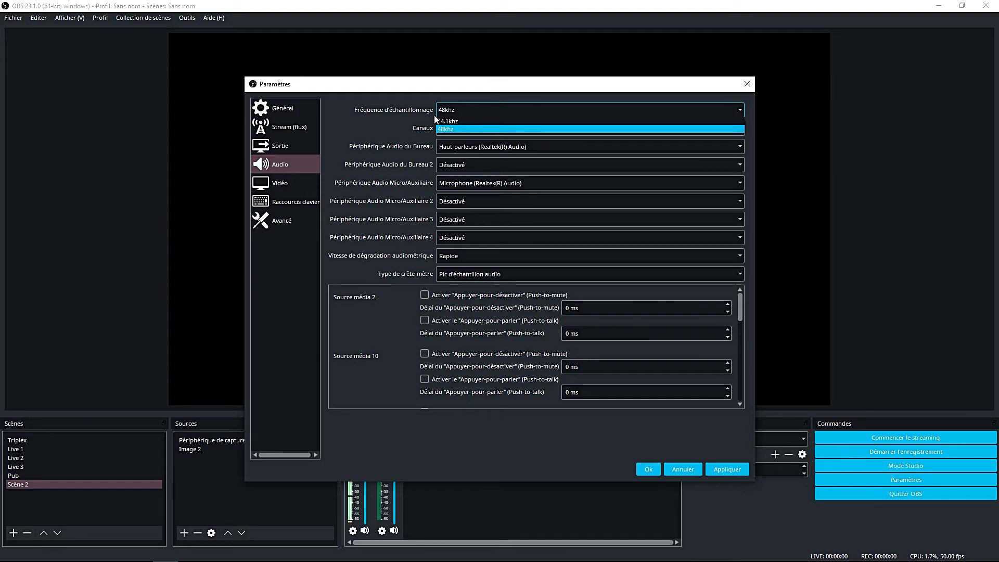
click(380, 124)
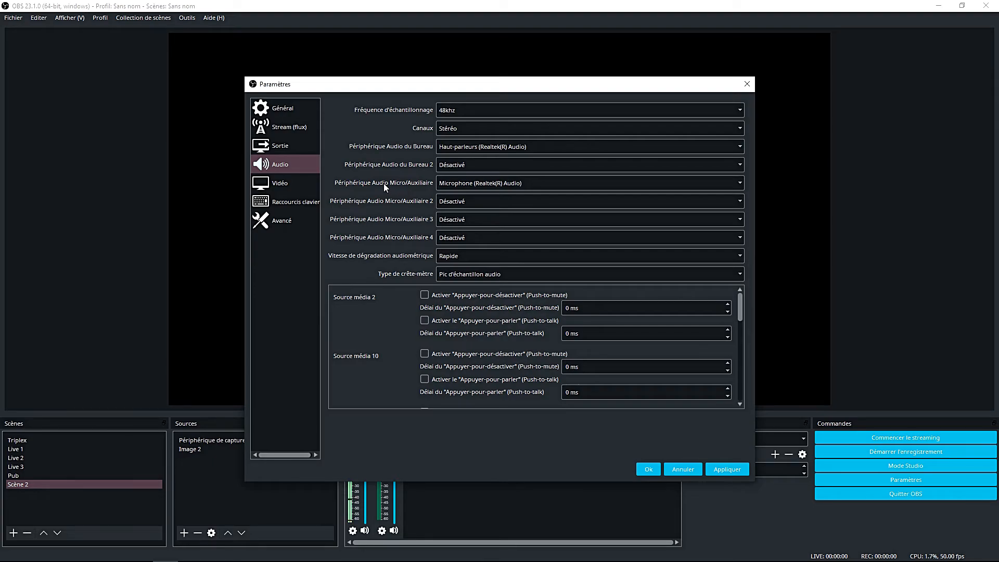
Examine the resolutions, downscale filters and frame rate modes in the video settings.
click(303, 191)
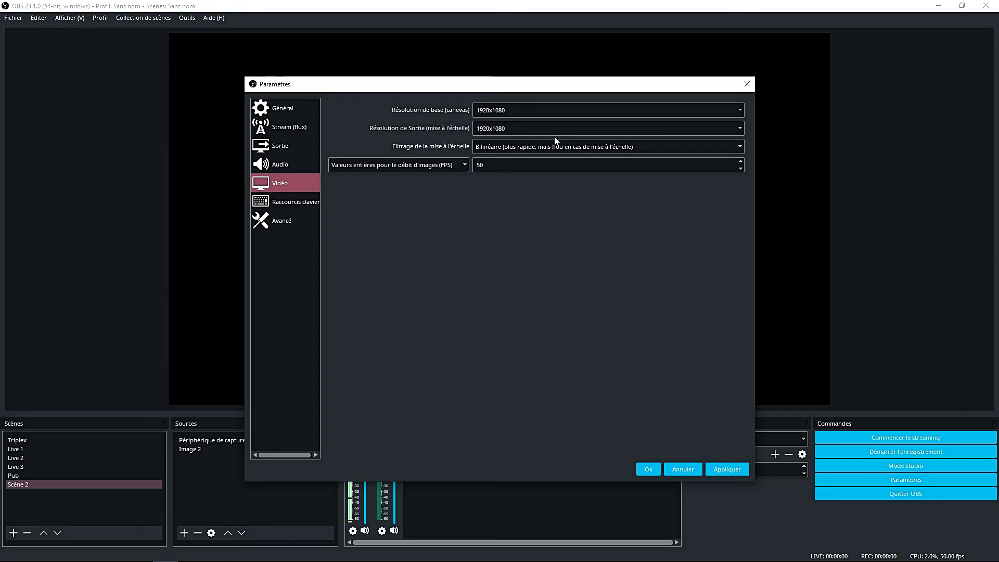
click(641, 146)
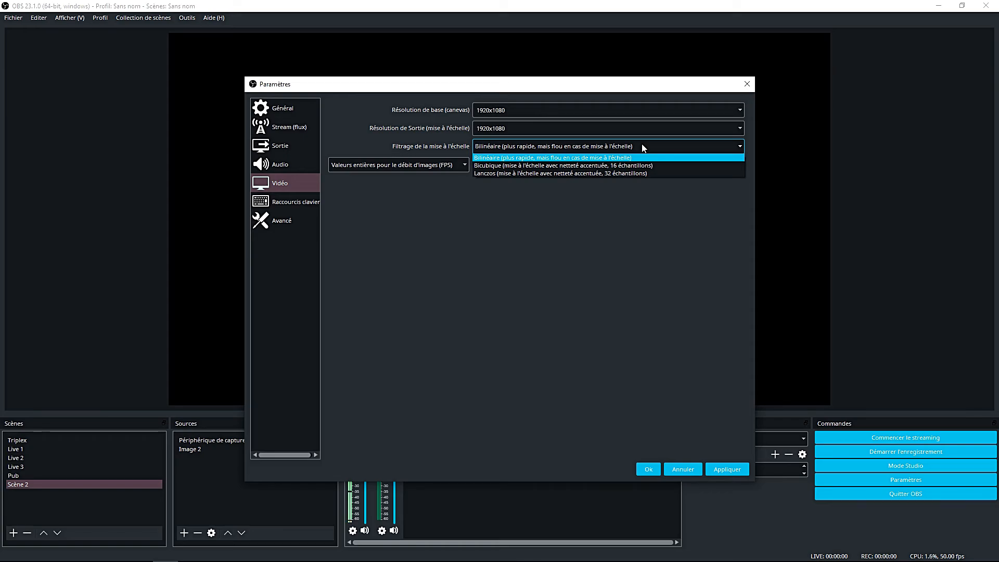
click(533, 245)
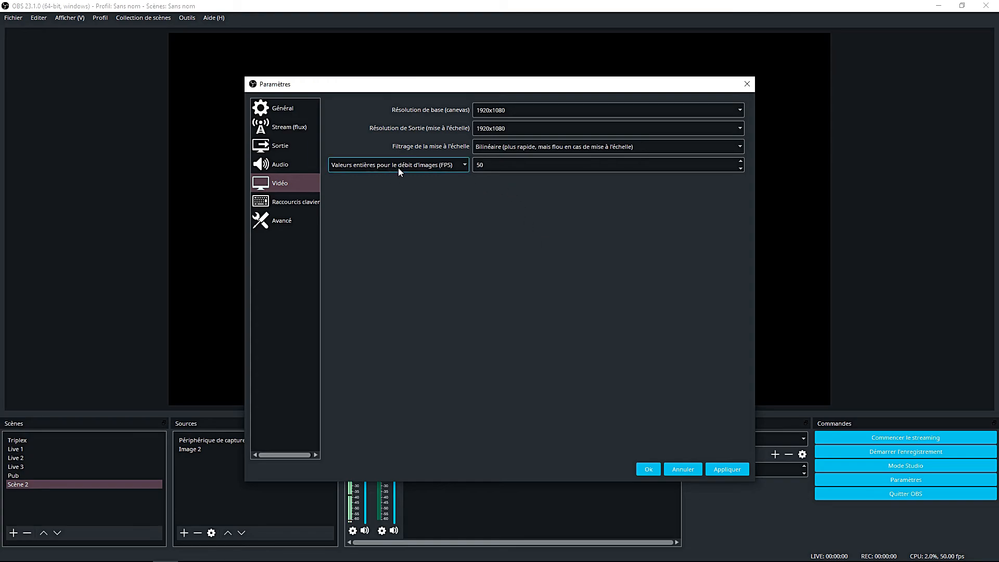
click(452, 165)
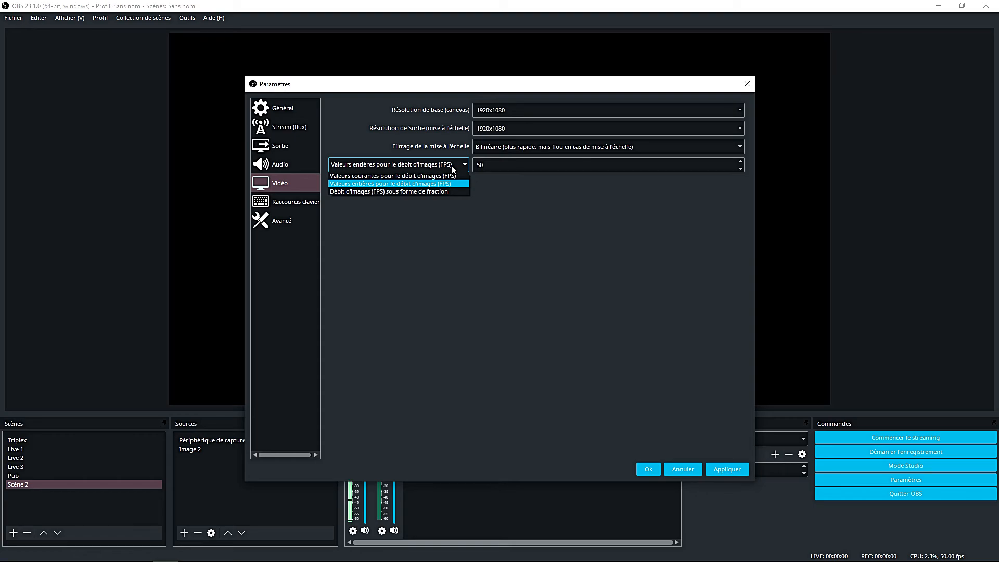
click(503, 165)
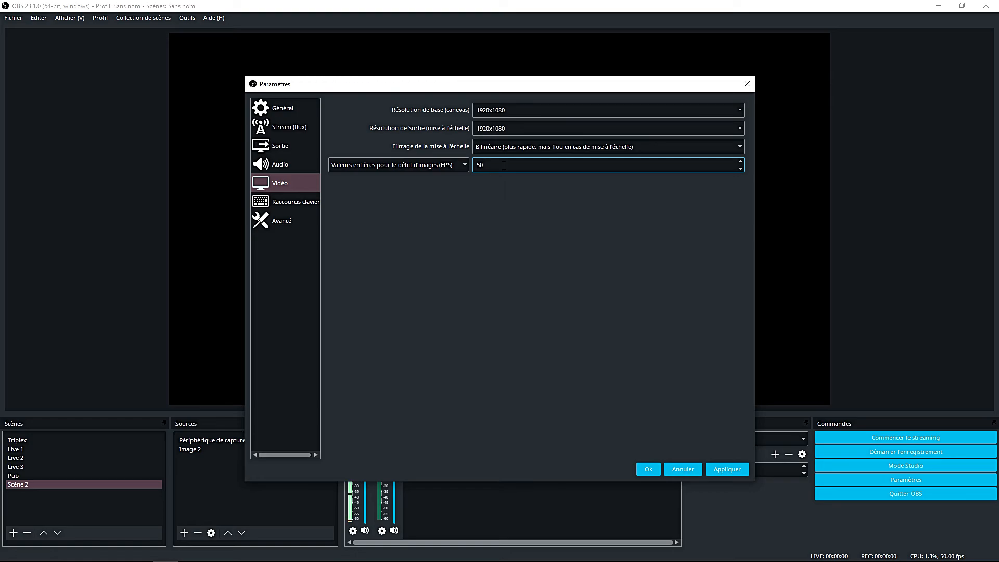
Look over the hotkey settings and the process priority options in the advanced settings.
click(272, 201)
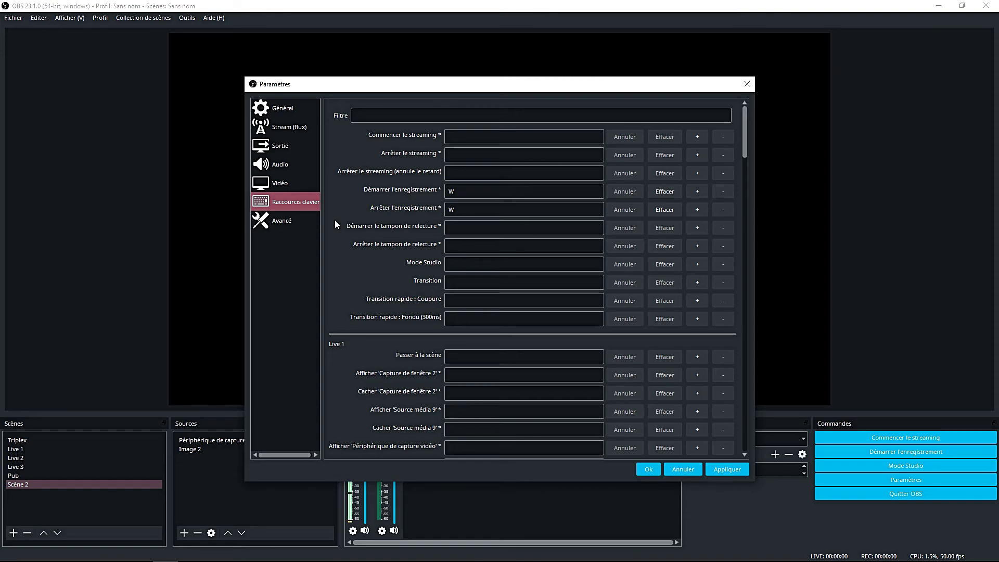
click(283, 224)
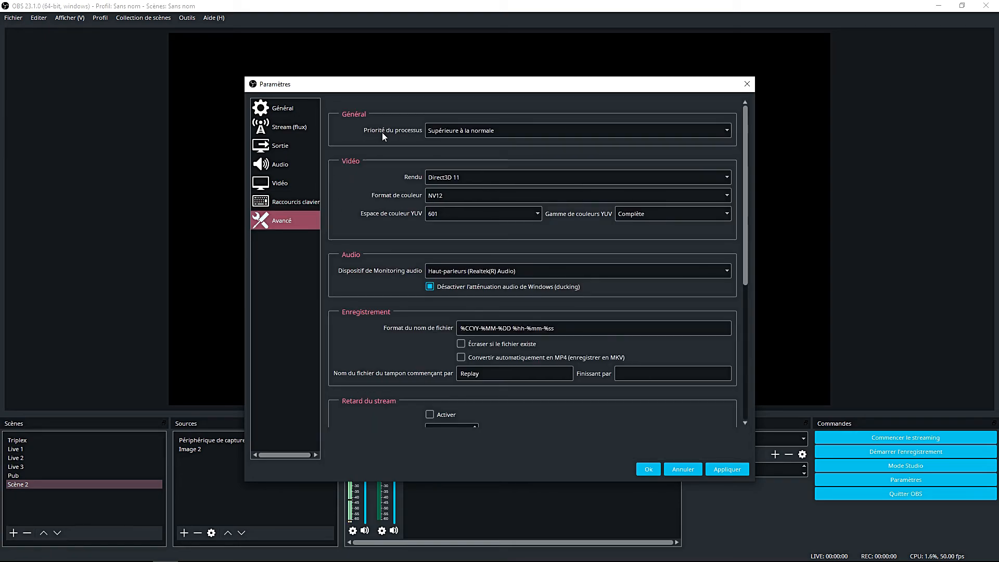
click(506, 131)
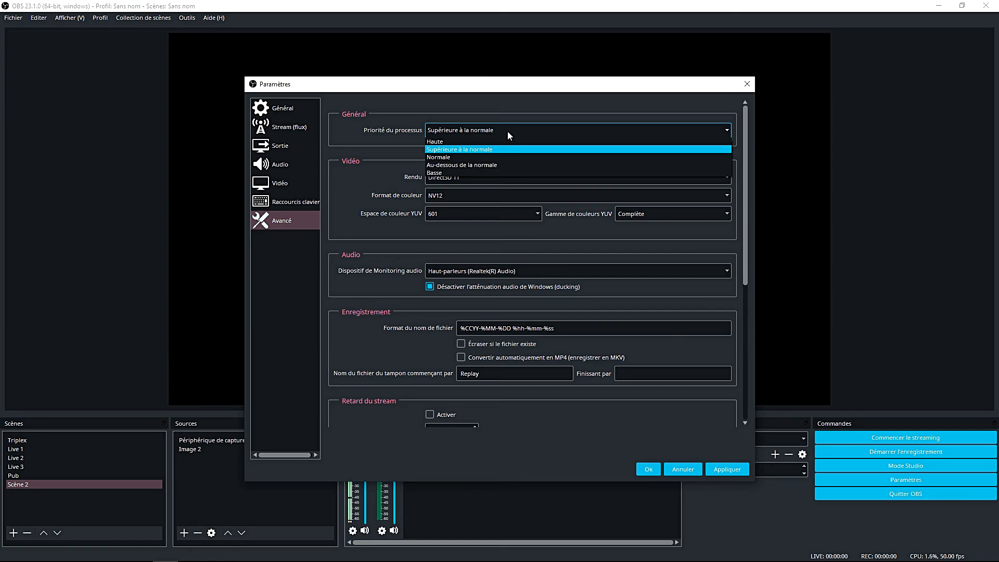
click(346, 136)
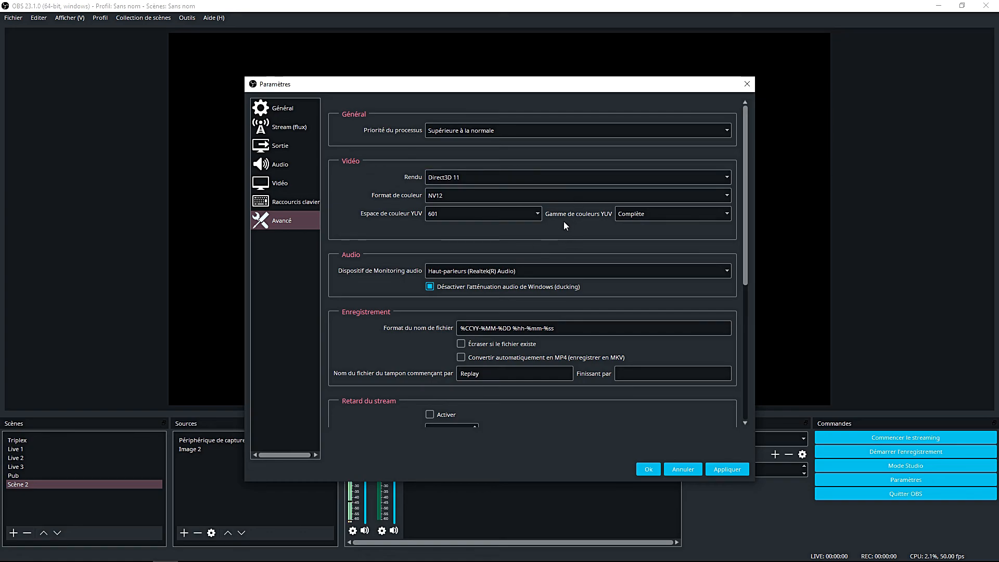
Examine the YUV color range options and the audio monitoring devices in the advanced settings.
click(652, 212)
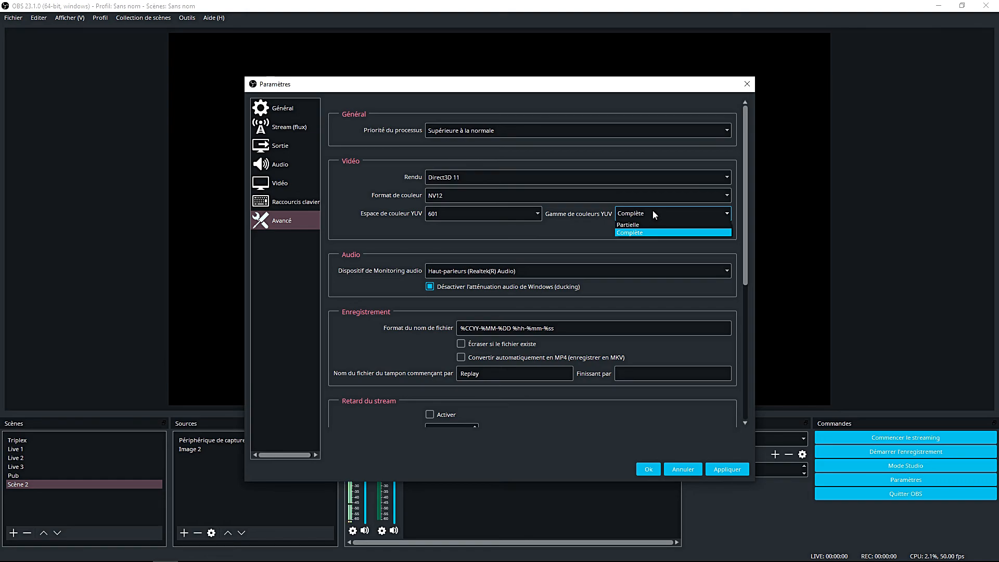
click(388, 228)
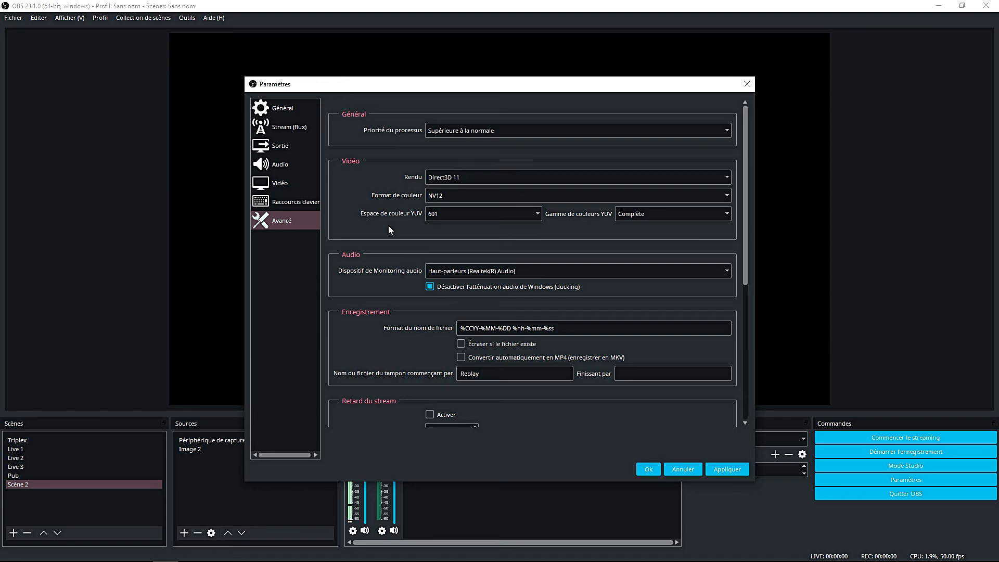
scroll(388, 230, down, 1)
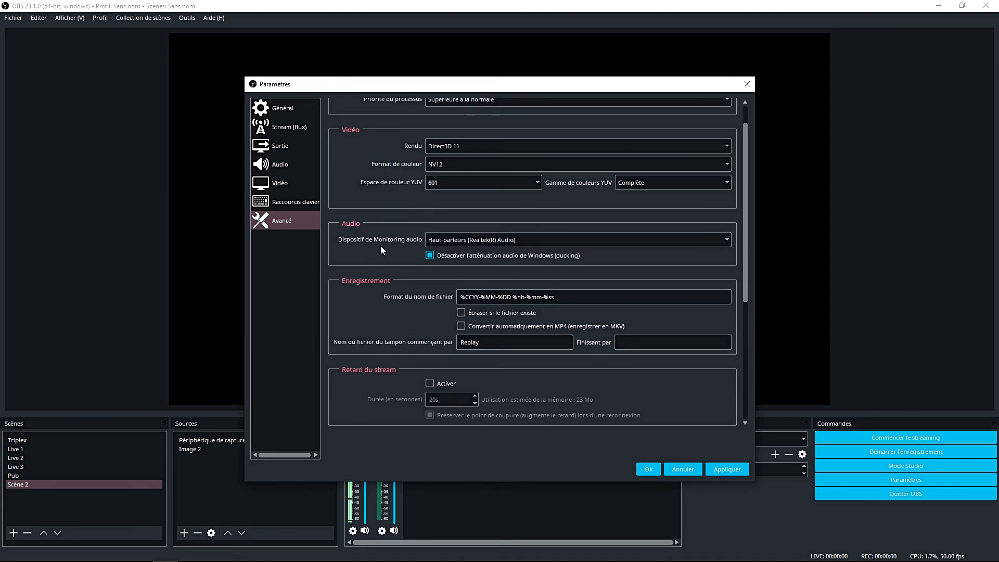
click(524, 238)
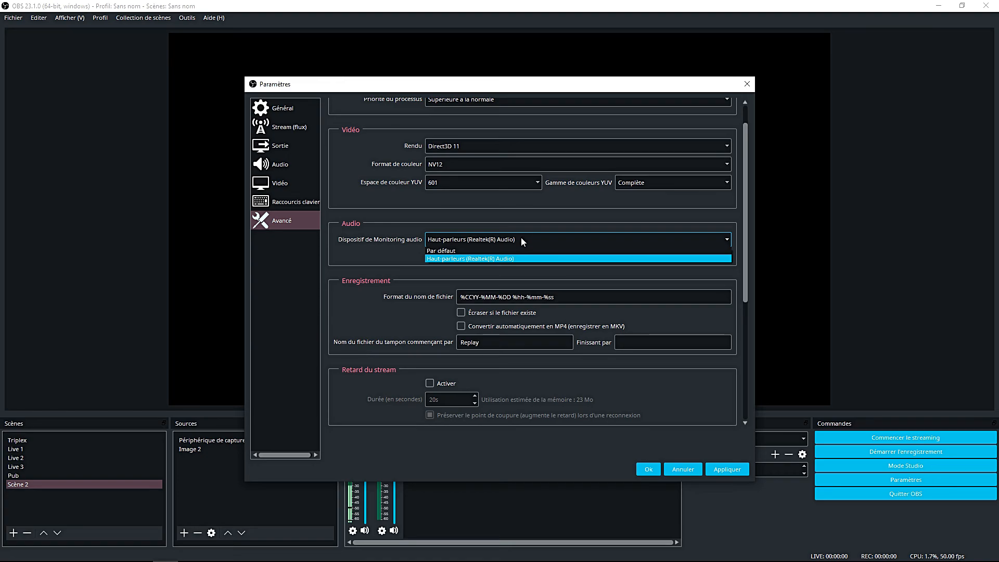
click(405, 257)
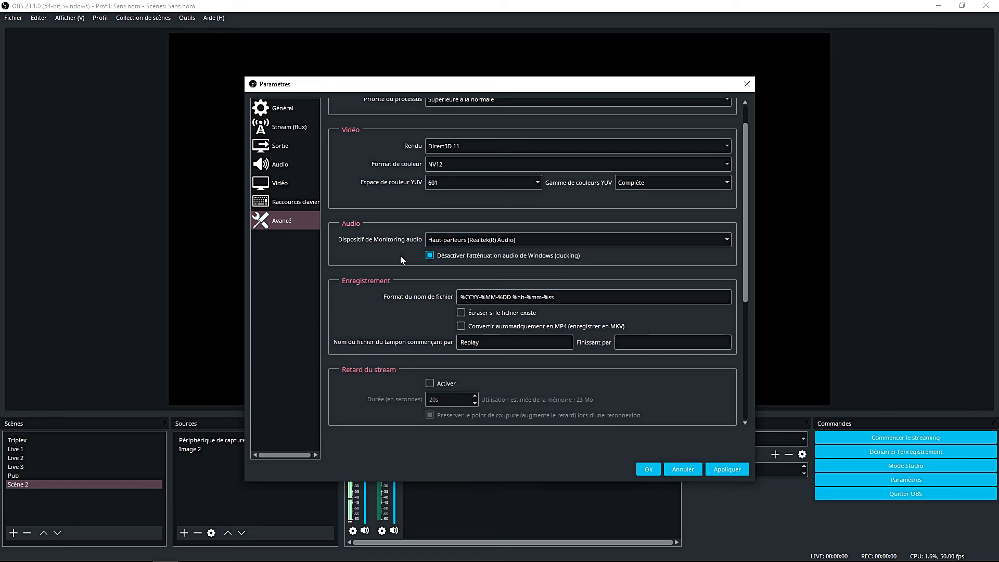
Examine the advanced recording, stream delay, automatic reconnection and network settings.
scroll(401, 259, down, 2)
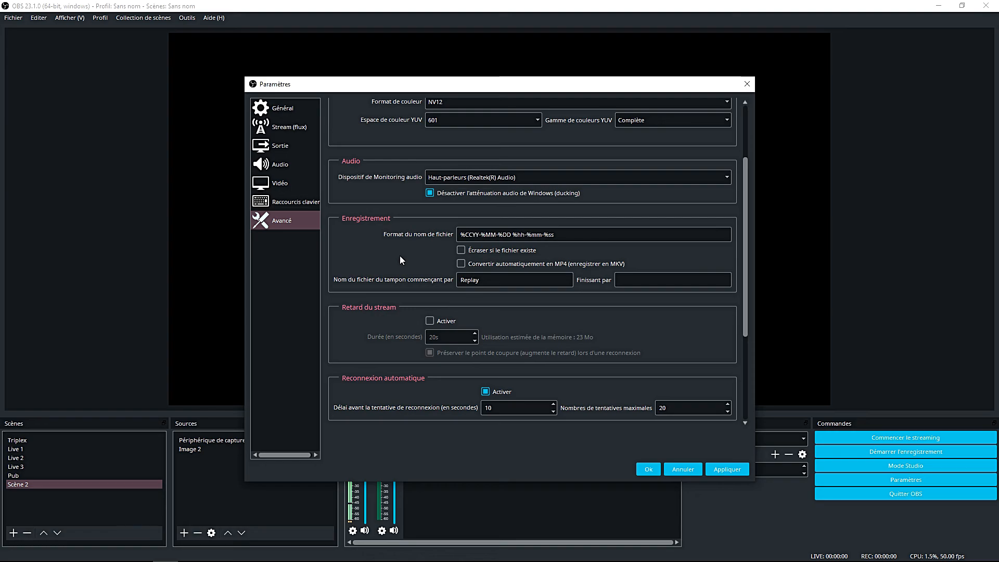
scroll(401, 258, down, 2)
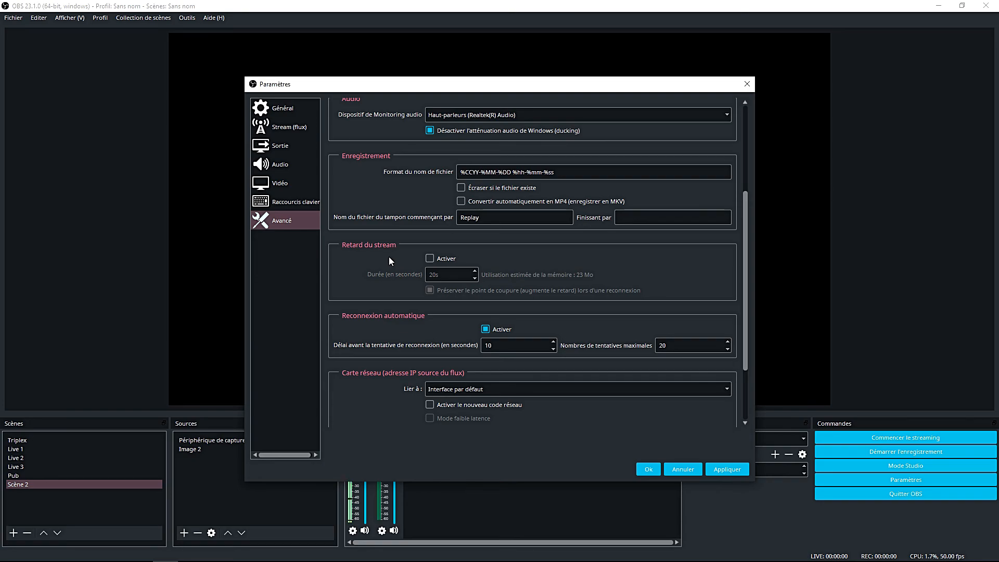
scroll(388, 258, down, 1)
scroll(389, 257, up, 2)
scroll(389, 258, up, 4)
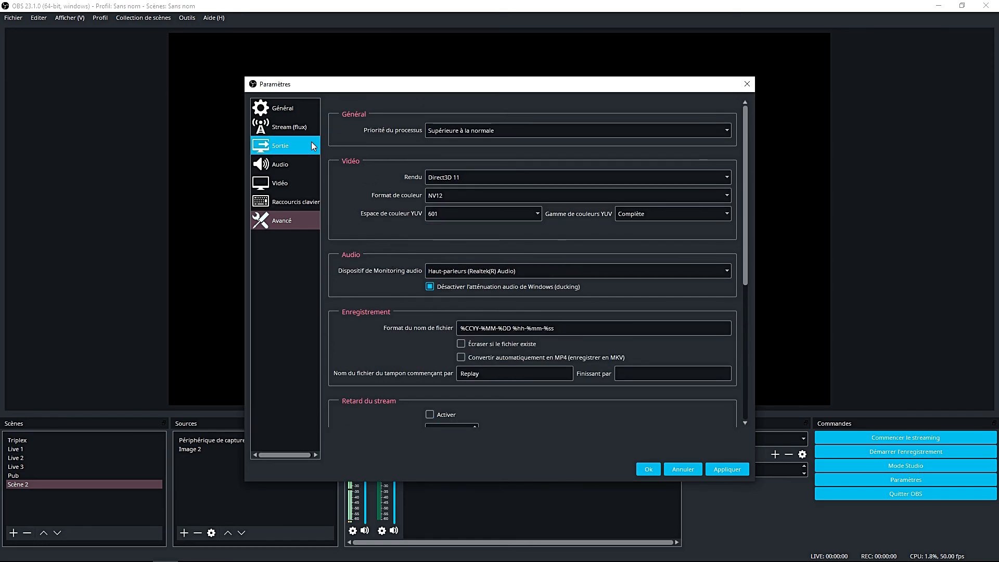
Return to the general settings, apply the changes and close the settings window.
click(292, 111)
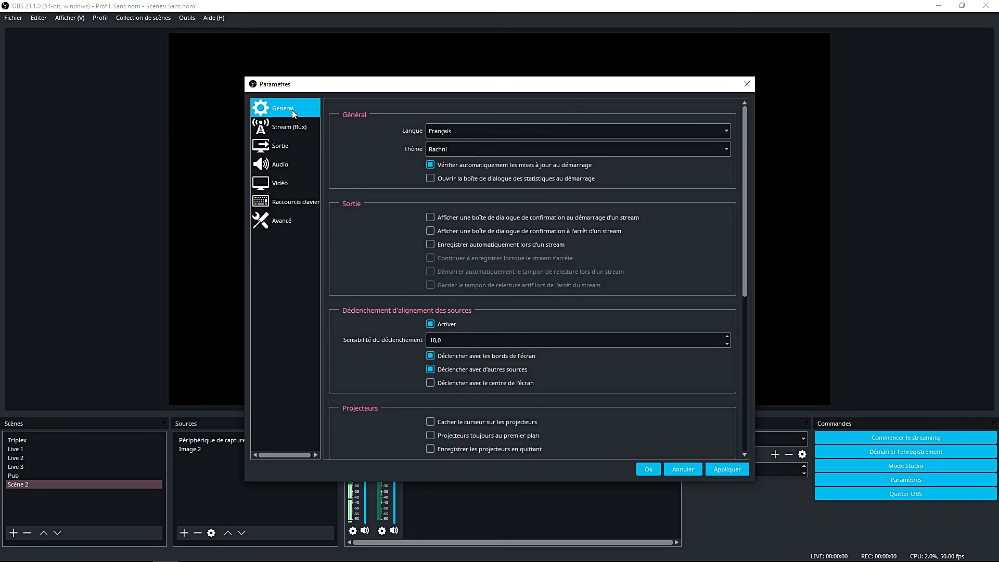
click(729, 470)
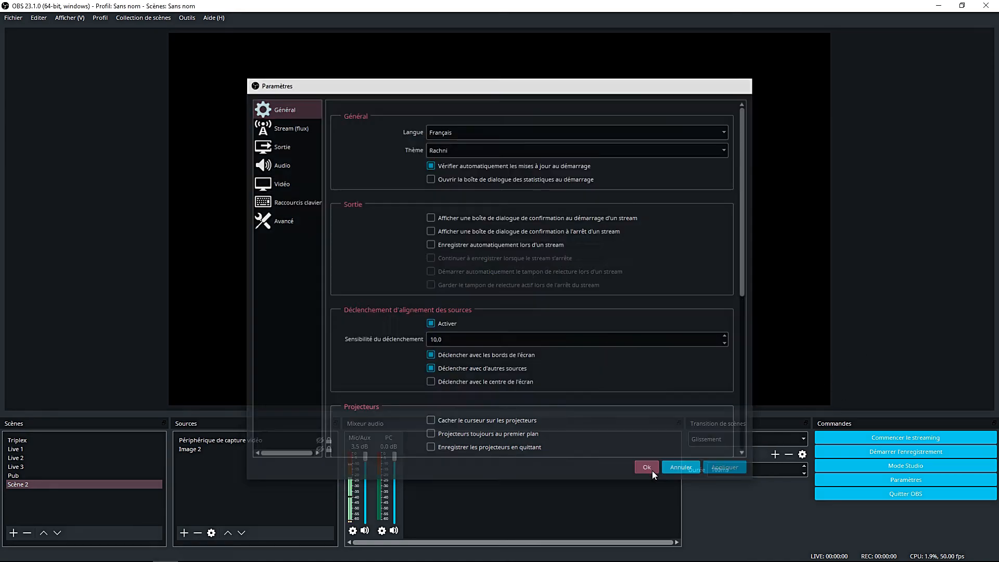
click(652, 470)
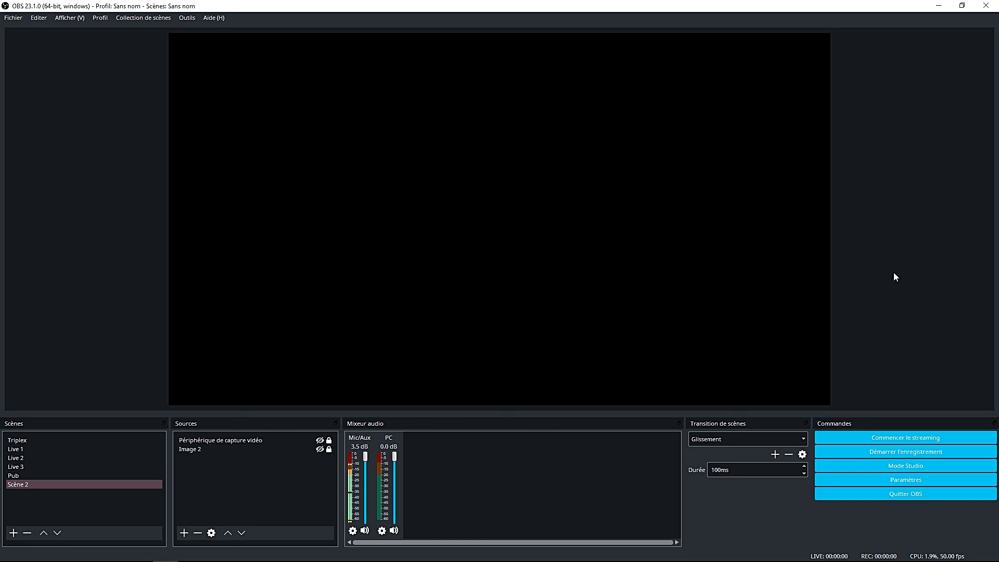